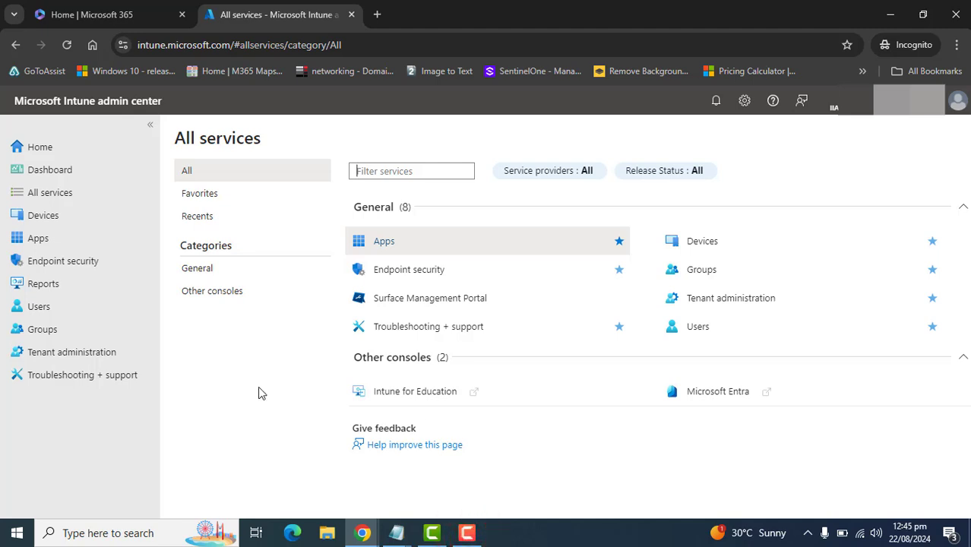
click(183, 42)
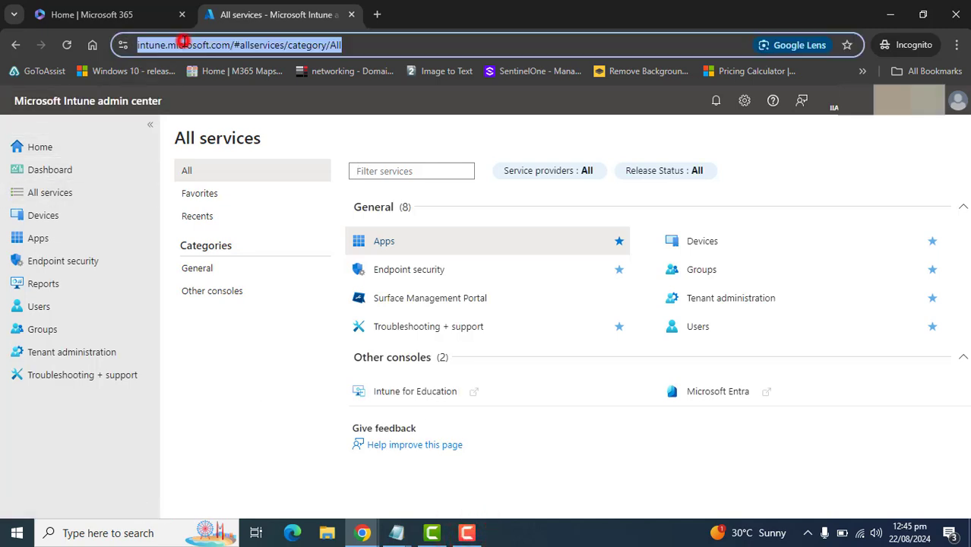
double_click(184, 42)
click(187, 43)
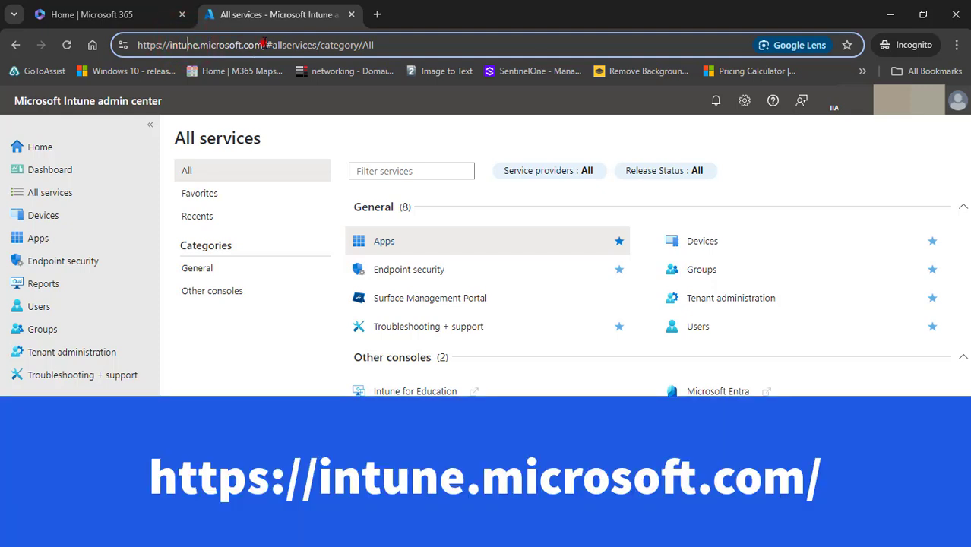
drag(263, 44, 138, 44)
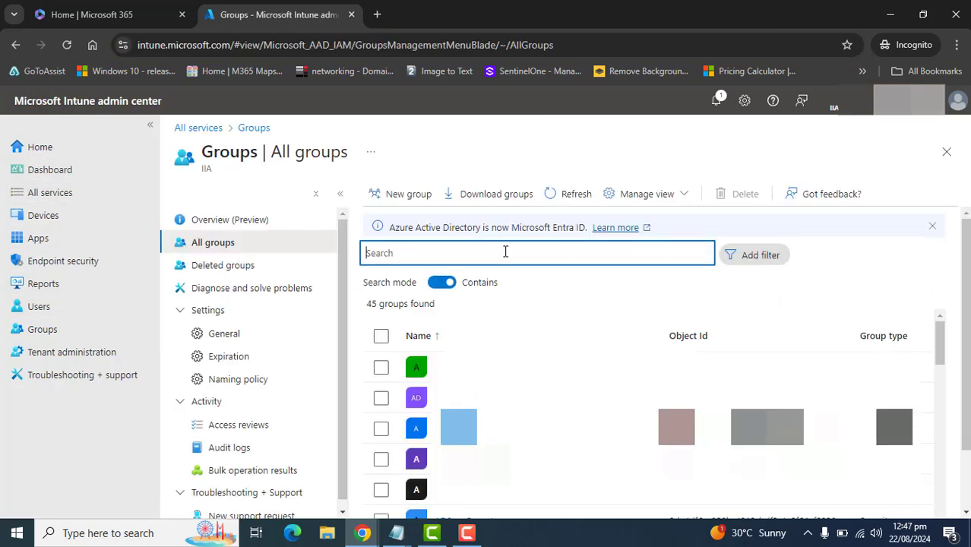
Search all groups for "test" and open the Test-Win-Device group
text(test)
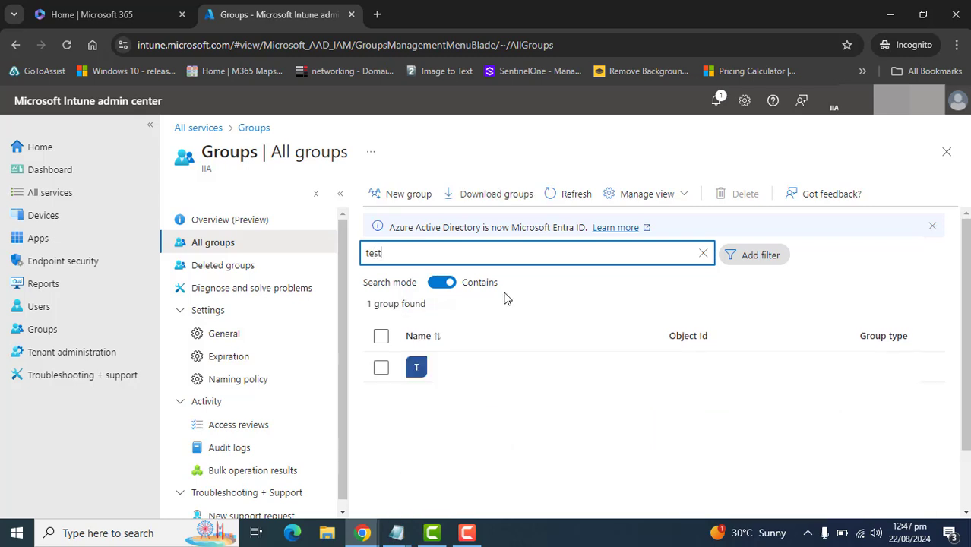
double_click(477, 368)
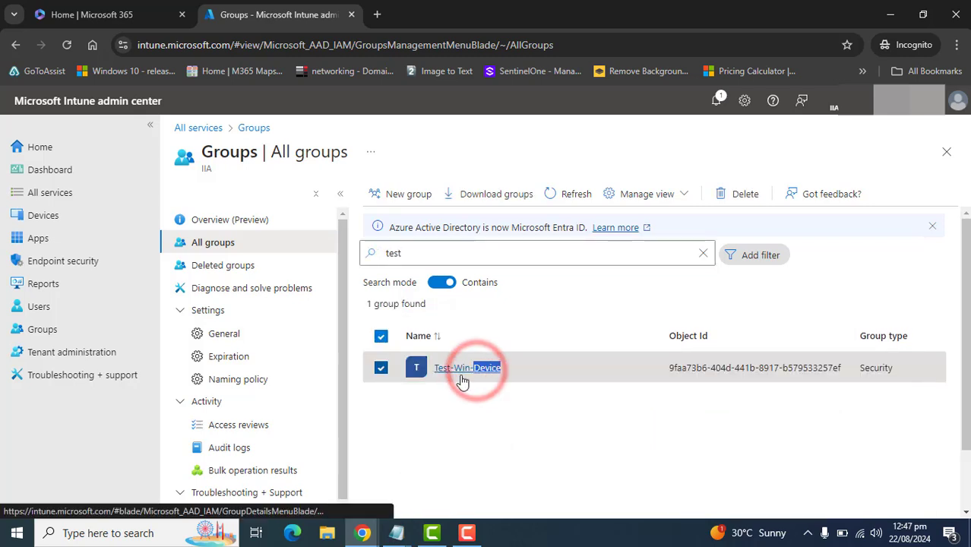
click(438, 417)
click(458, 370)
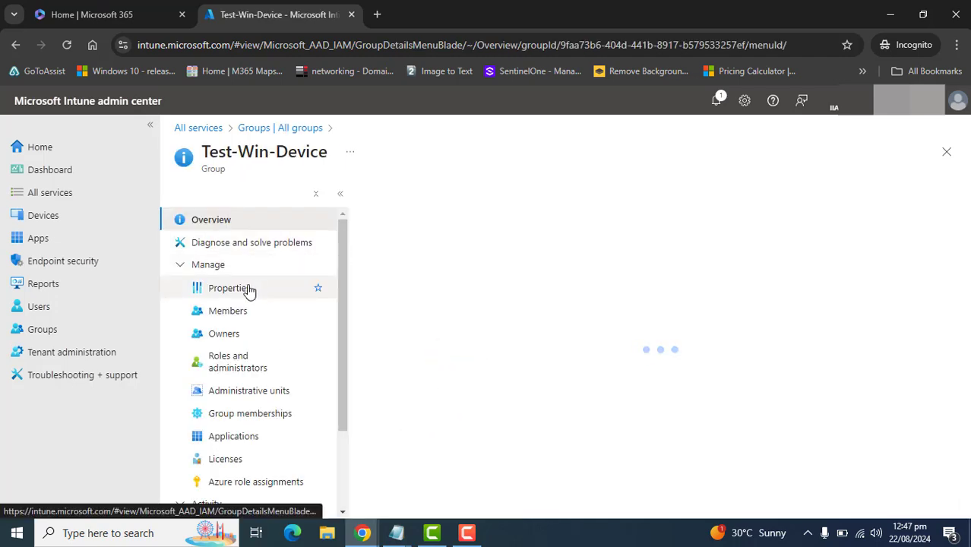
Add the device WS263F013 as a member of the Test-Win-Device group and refresh the members list
click(236, 308)
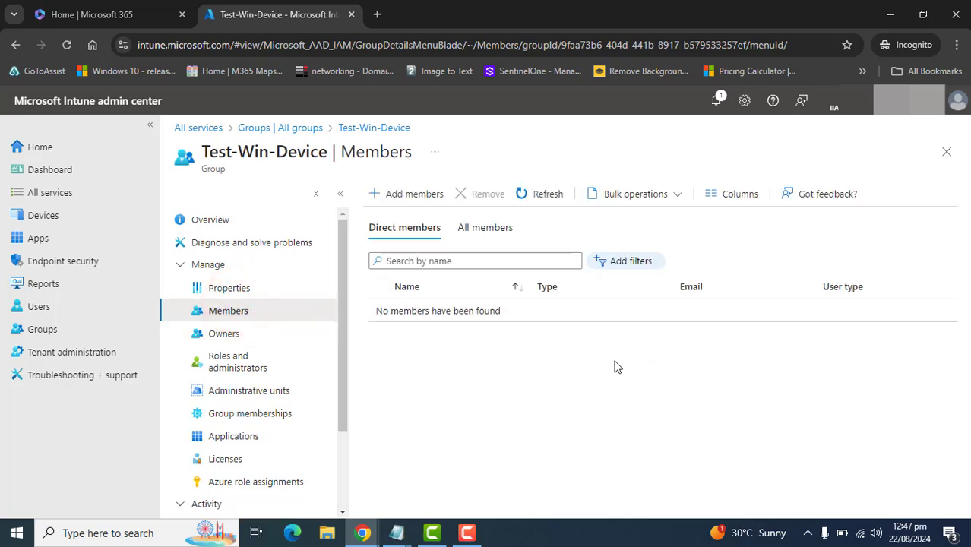
click(414, 193)
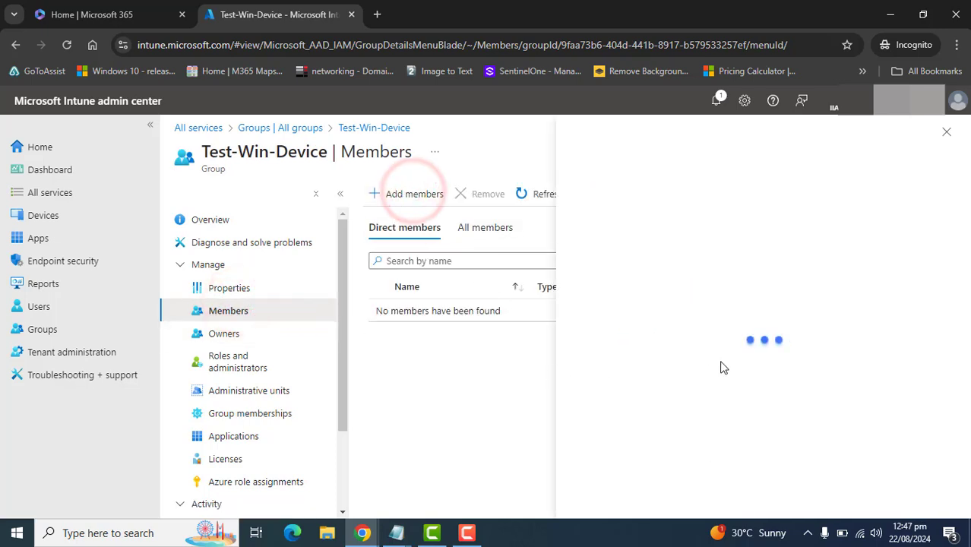
click(325, 279)
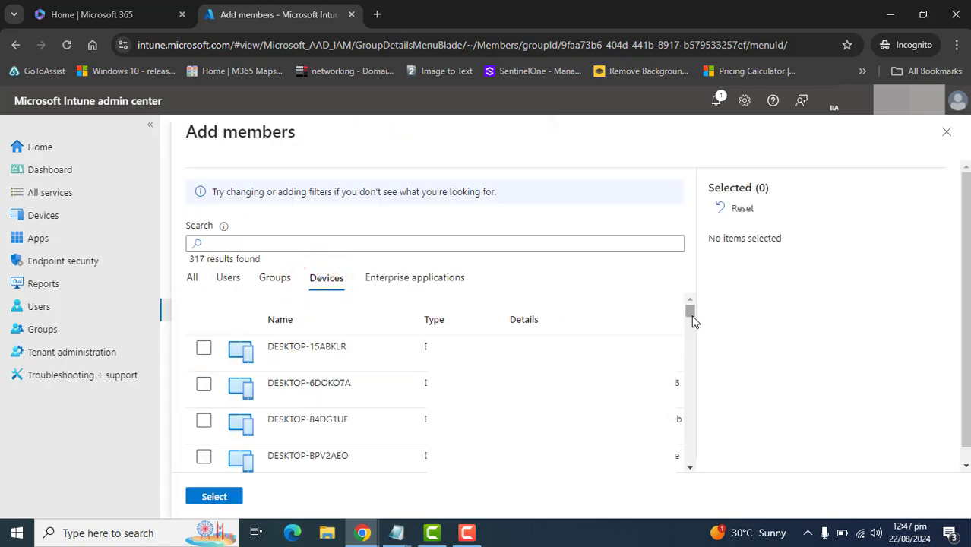
drag(690, 311, 690, 458)
click(408, 242)
text(WS263F013)
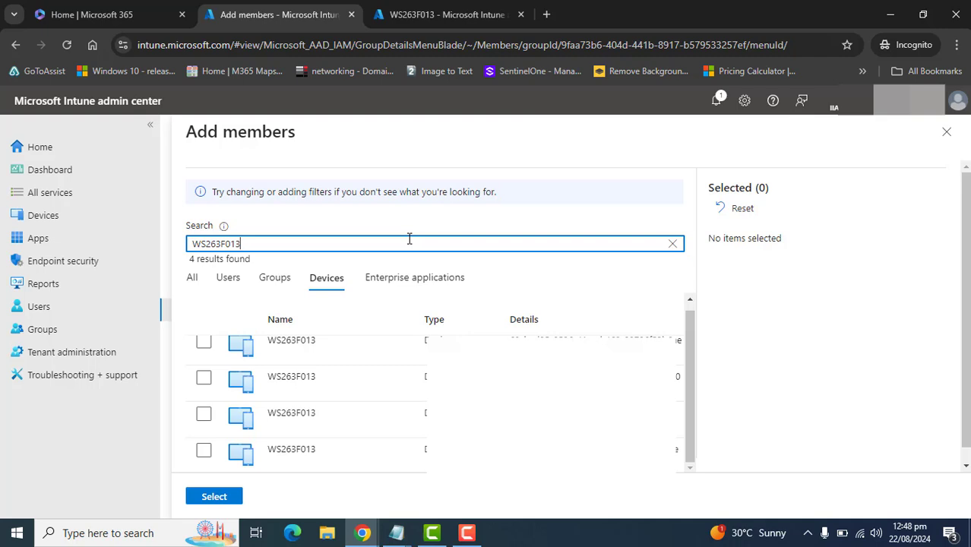
click(203, 341)
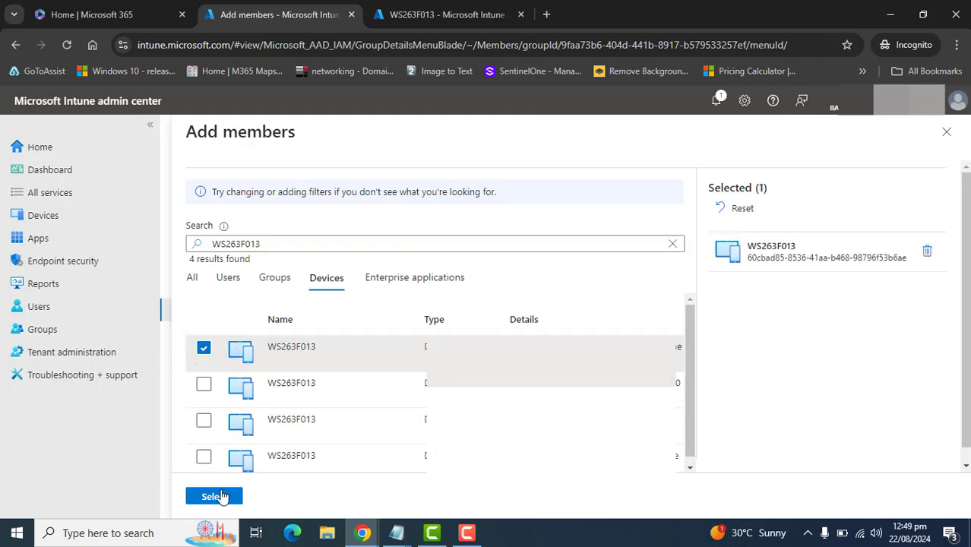
click(216, 496)
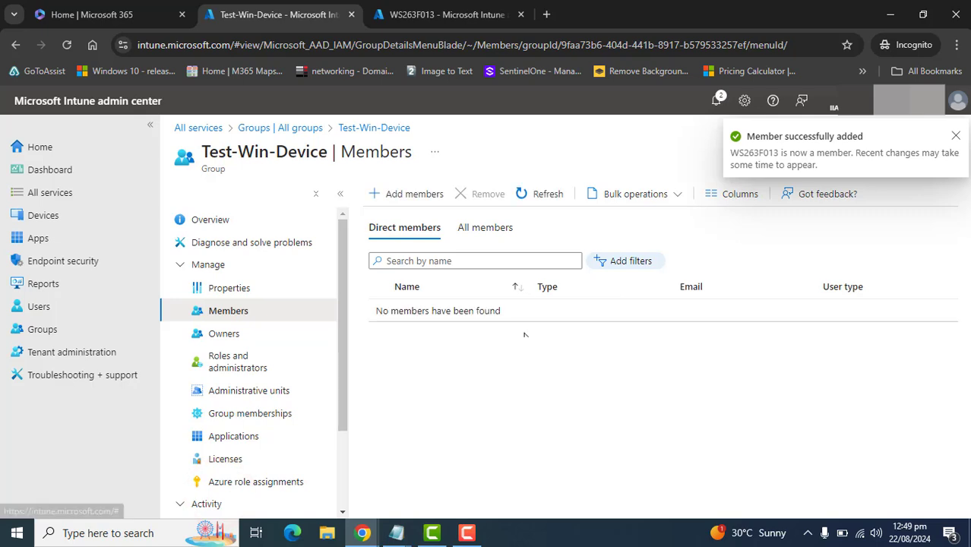
click(534, 195)
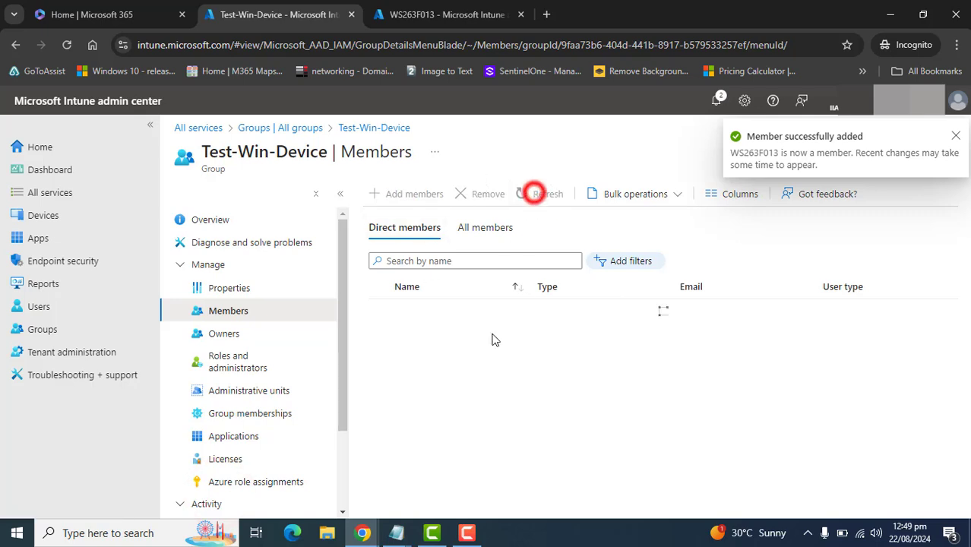
click(537, 192)
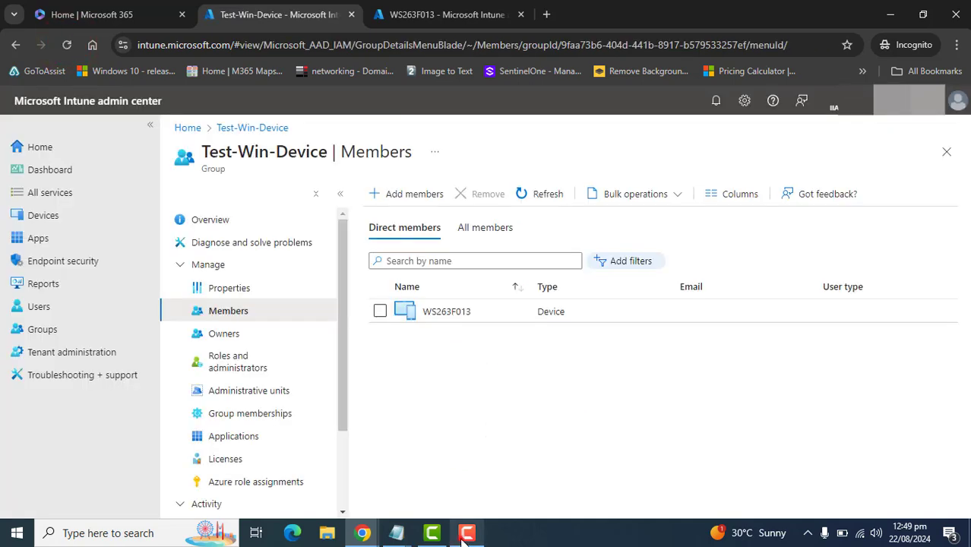
Open the WS263F013 device's properties and copy its OS version 10.0.19045.4170
click(458, 313)
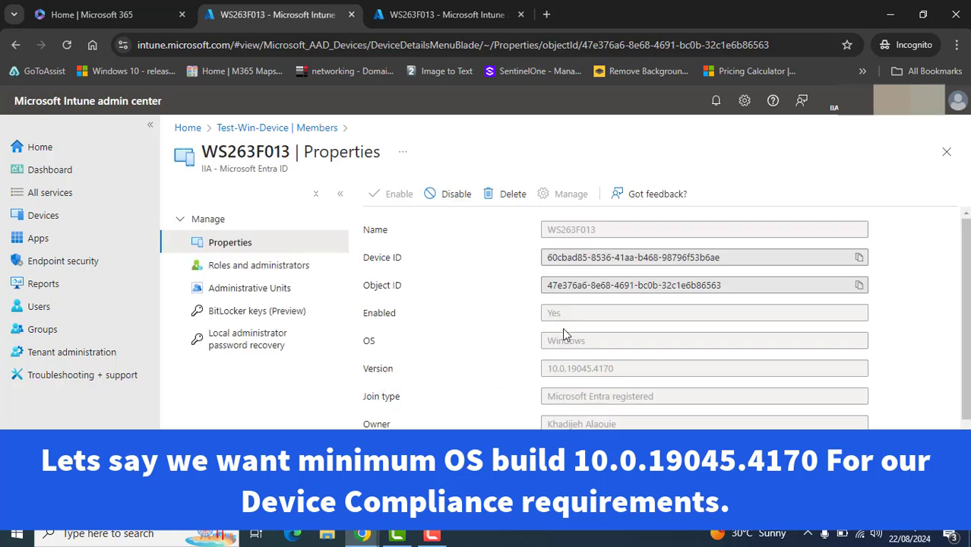
double_click(363, 369)
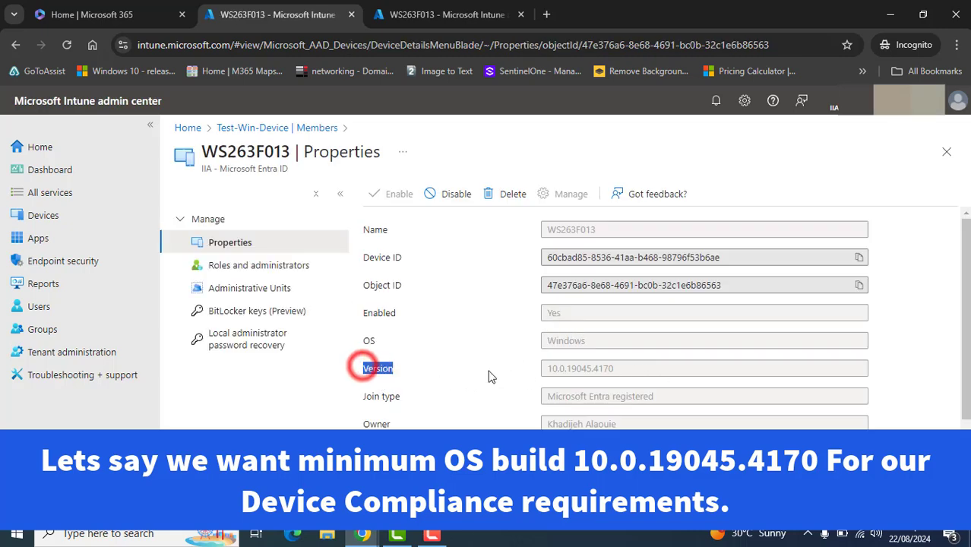
double_click(617, 369)
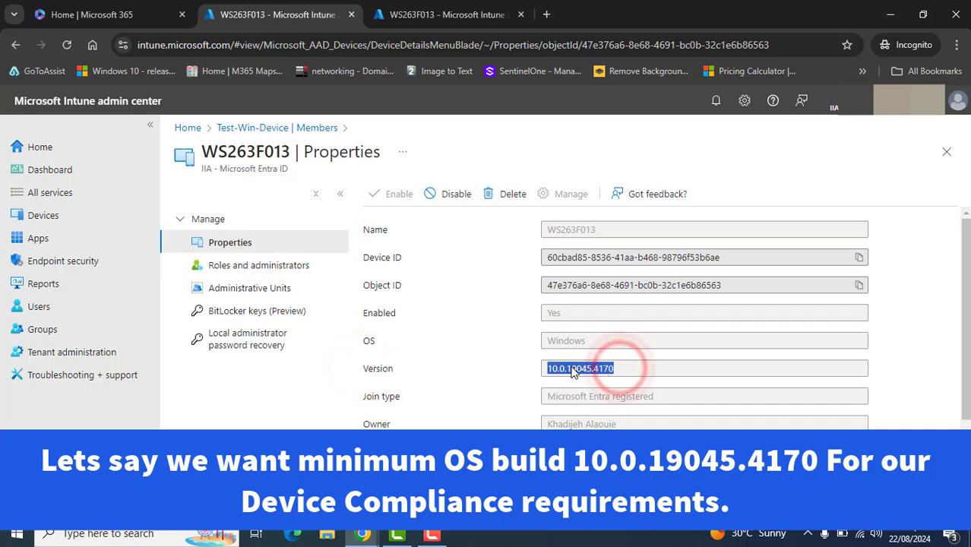
right_click(580, 371)
click(635, 223)
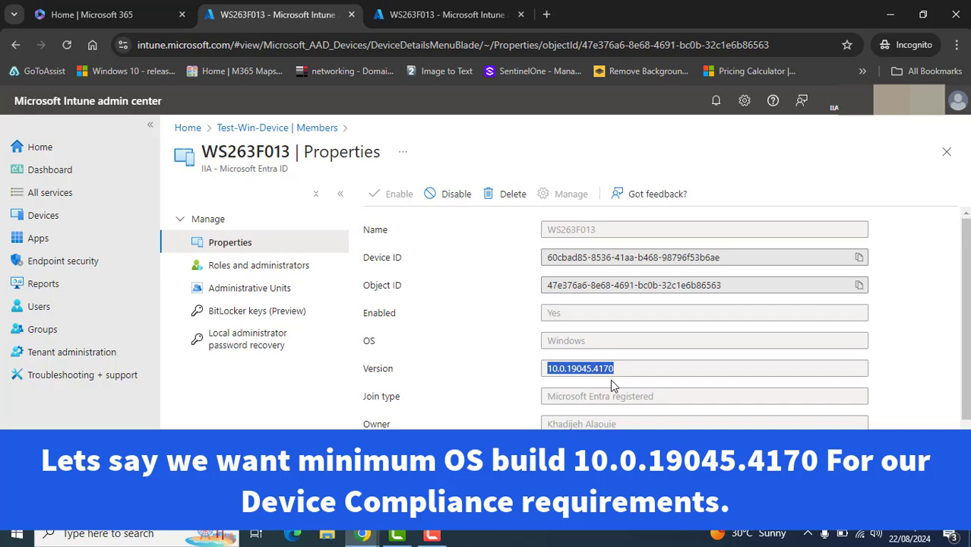
Open Notepad, paste the copied OS version 10.0.19045.4170, and minimize it
click(164, 536)
text(no)
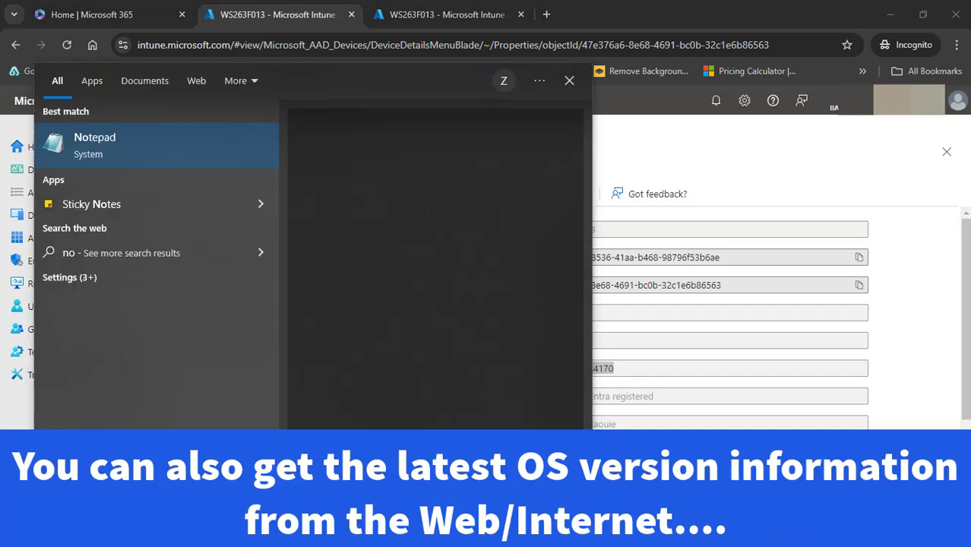
text(te)
click(95, 137)
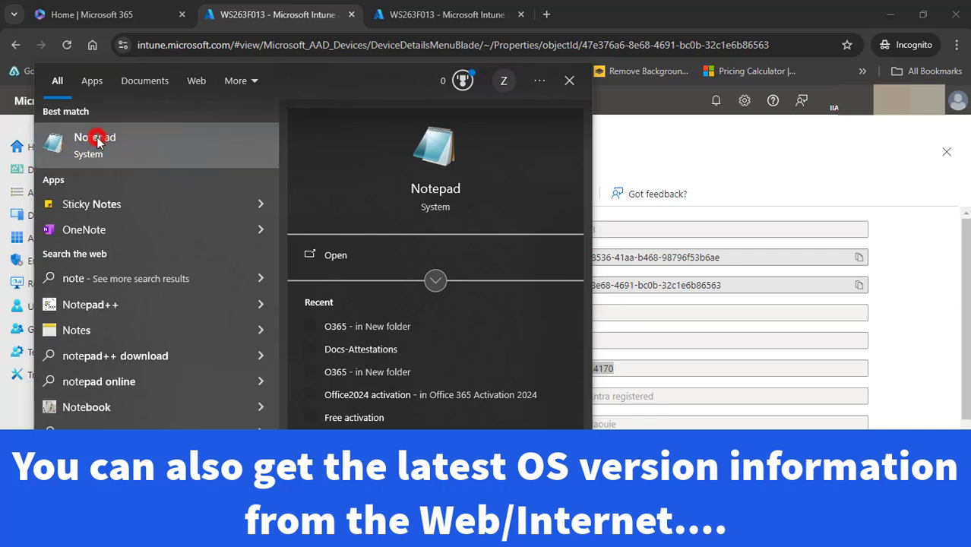
click(364, 335)
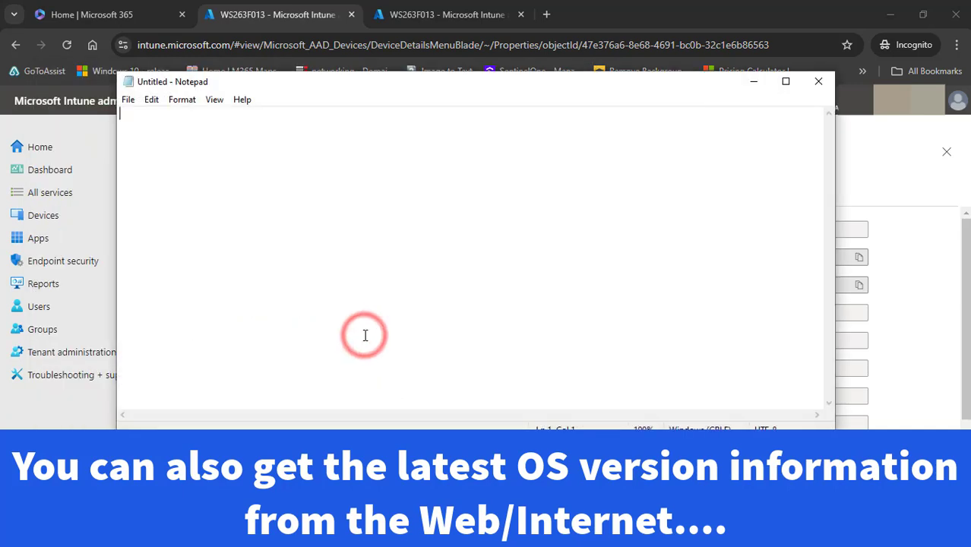
key(ctrl+v)
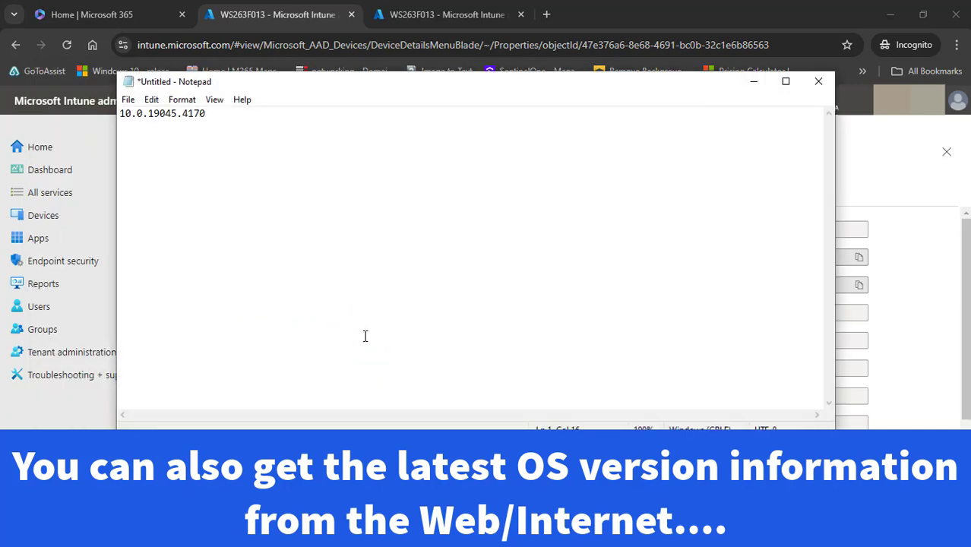
click(754, 82)
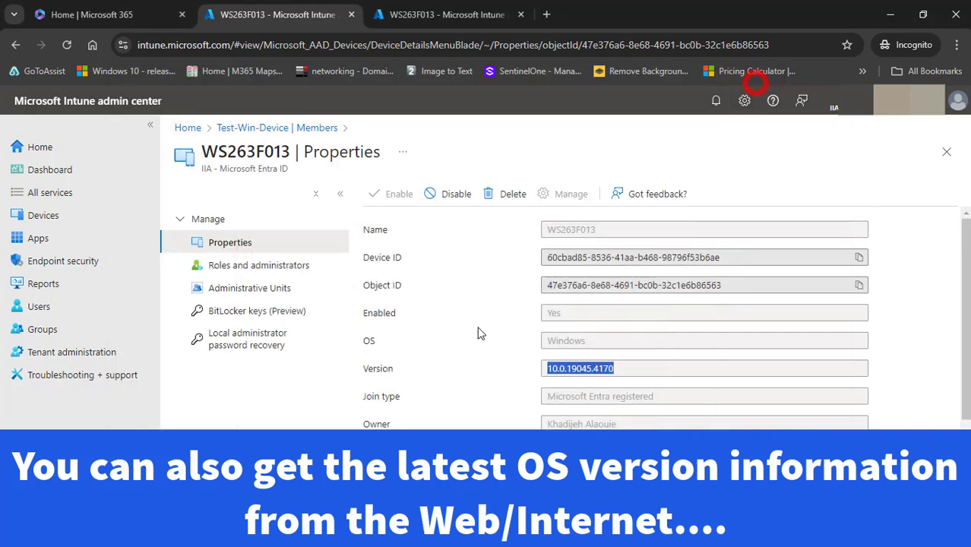
Return to the Test-Win-Device members list and check the version noted in Notepad
click(255, 128)
click(313, 129)
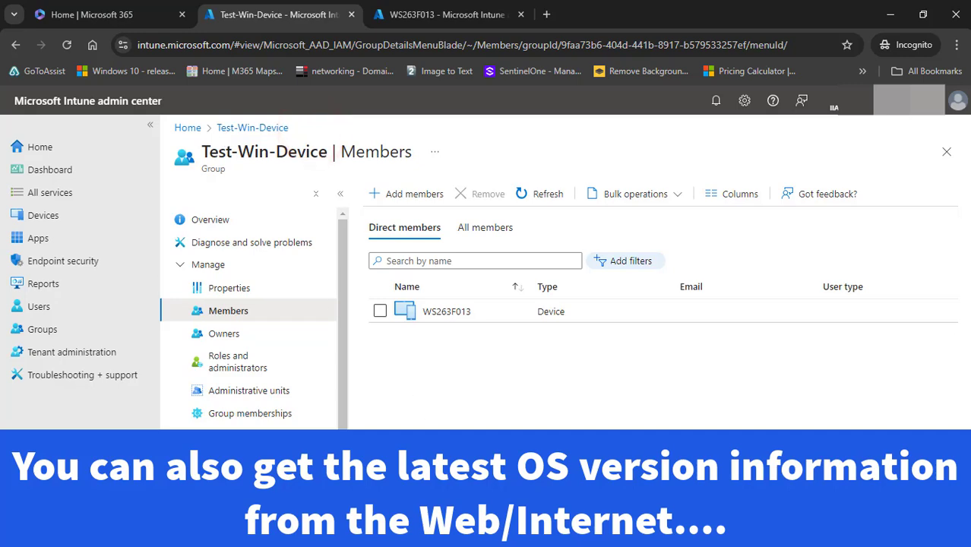
click(242, 533)
drag(230, 121, 113, 128)
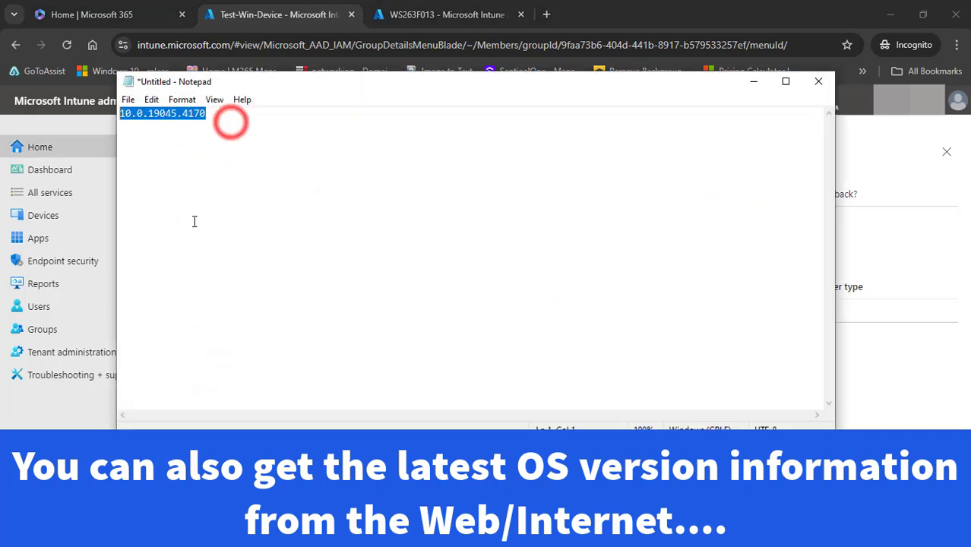
click(331, 260)
click(753, 80)
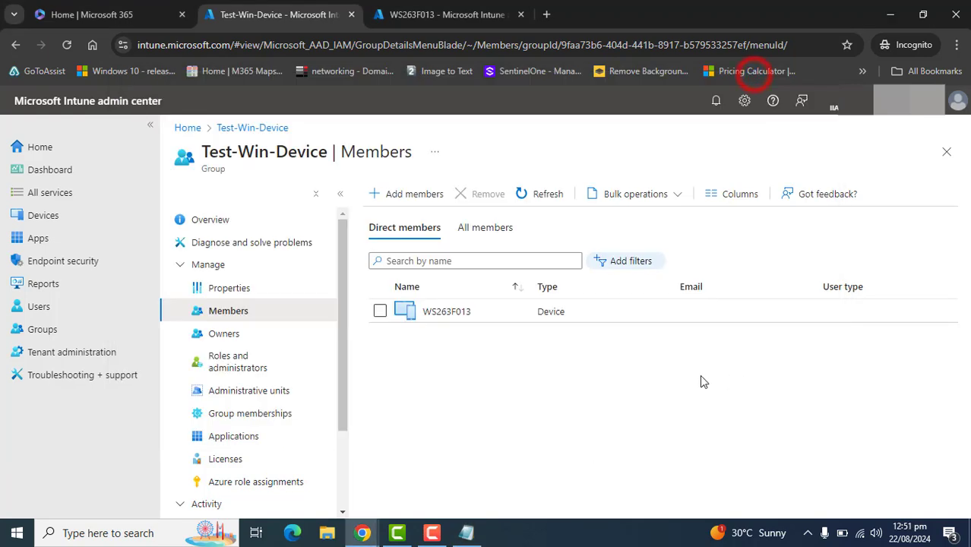
Open the Devices overview and review the OS version noted in Notepad
click(344, 352)
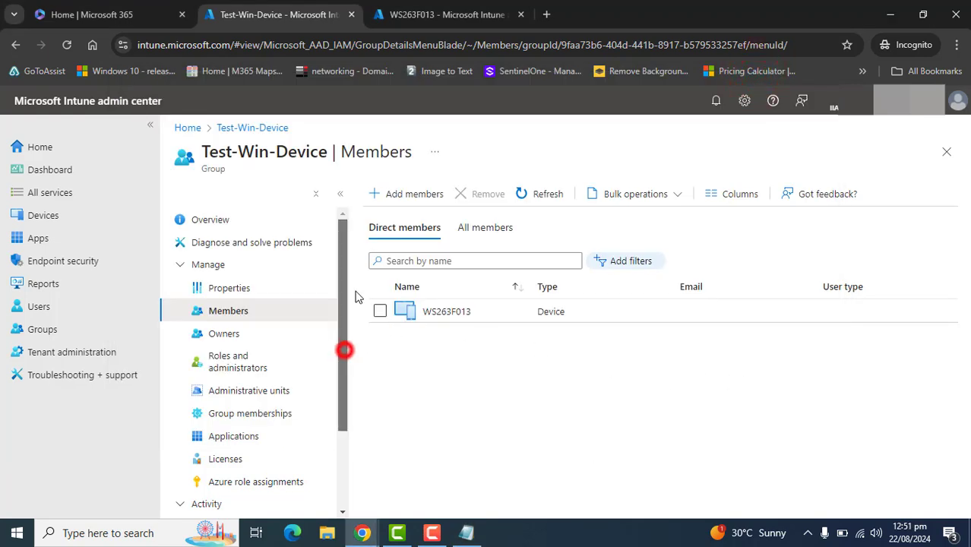
click(46, 216)
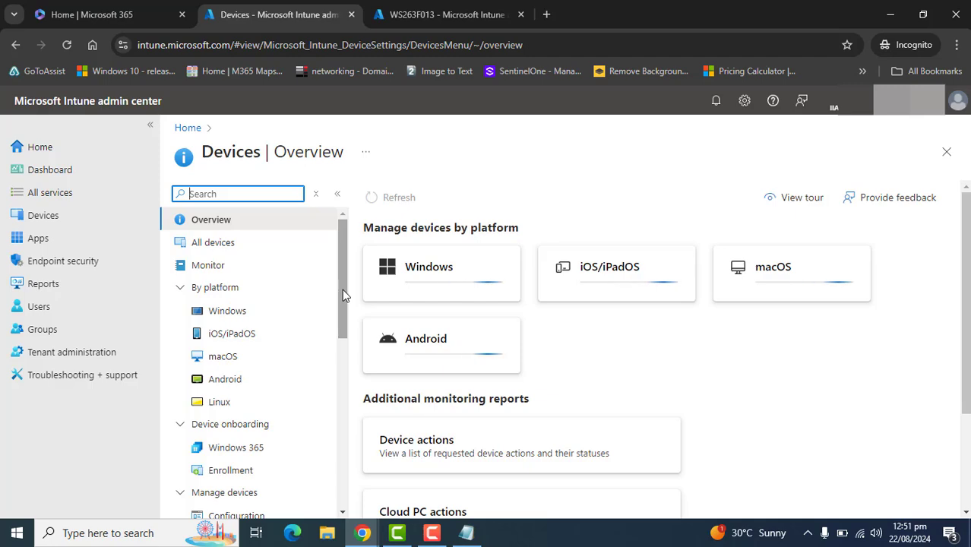
click(461, 535)
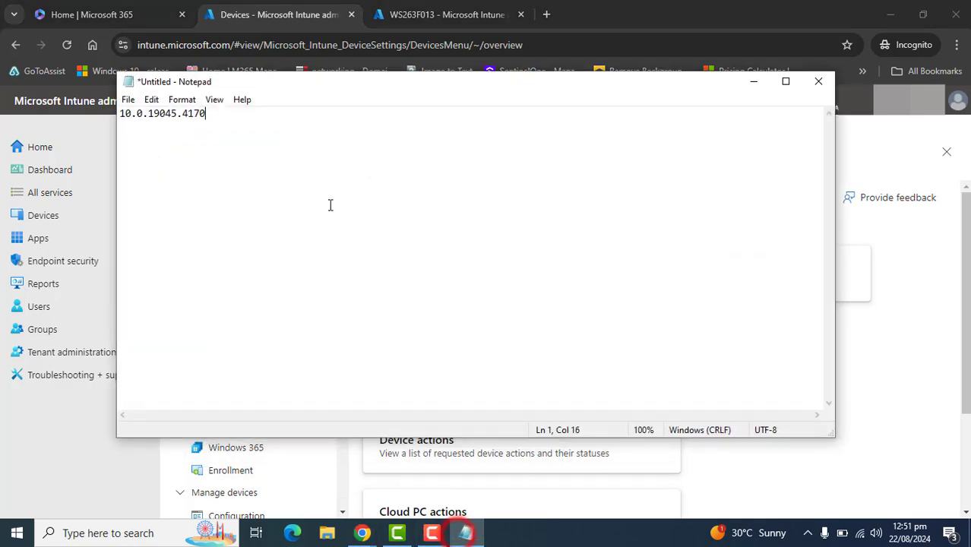
click(329, 203)
double_click(257, 143)
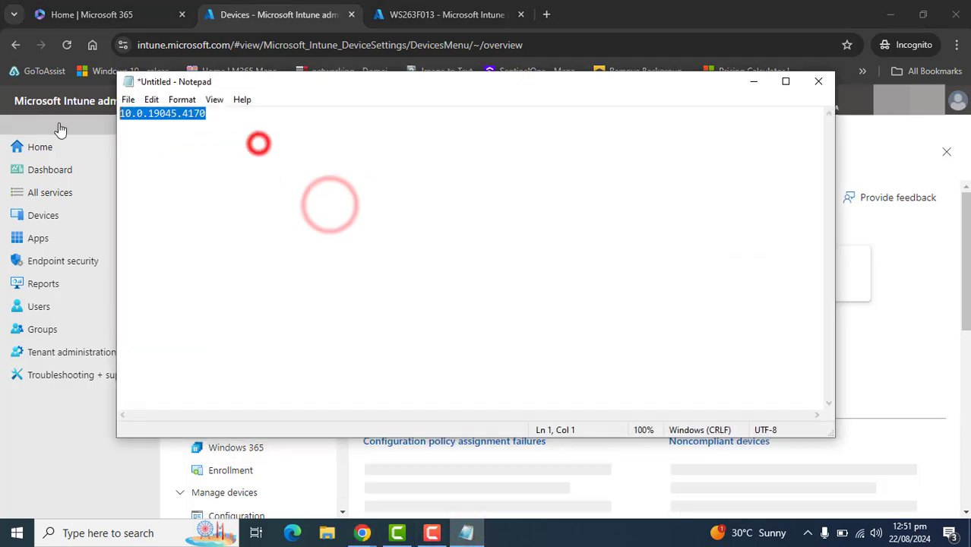
click(752, 81)
Open device Compliance and start creating a policy for the Windows 10 and later platform
drag(343, 287, 337, 315)
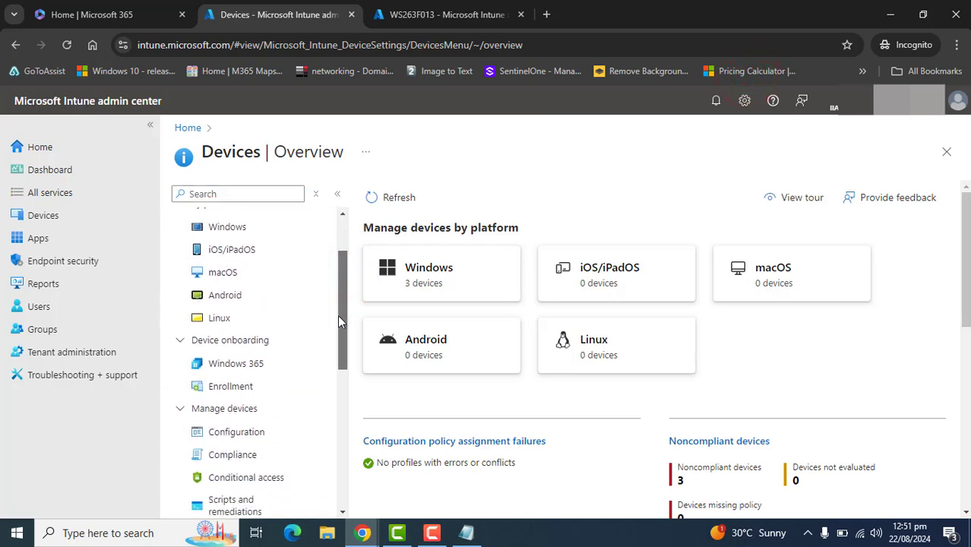
click(220, 449)
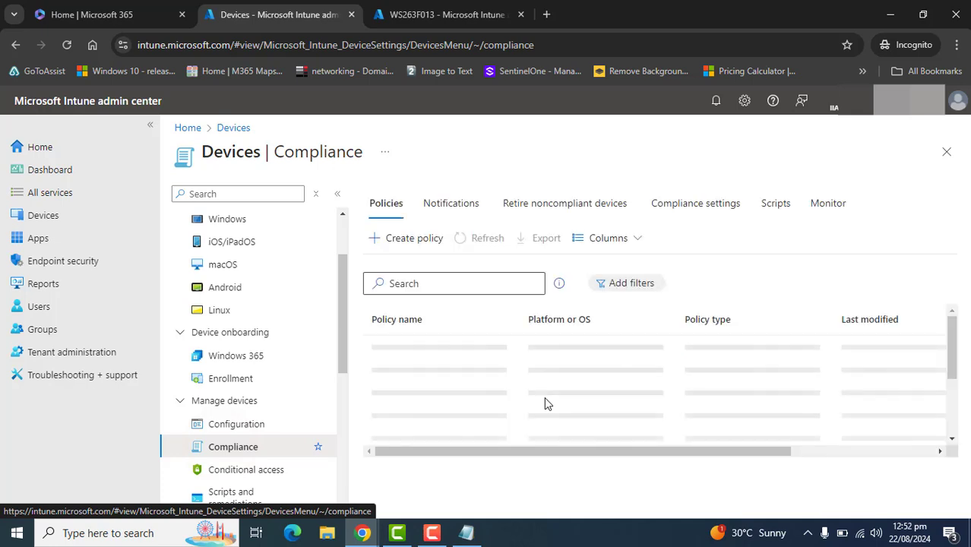
click(412, 242)
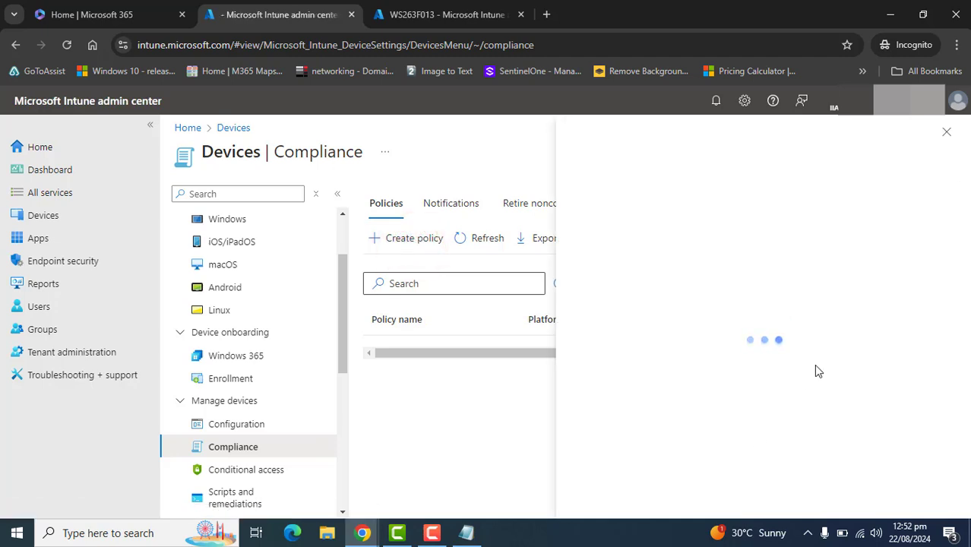
click(669, 197)
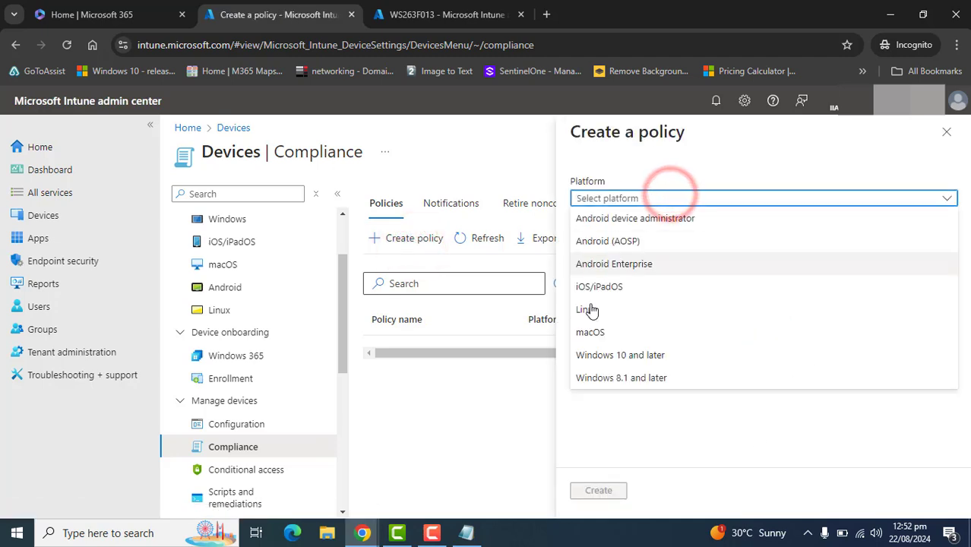
click(658, 355)
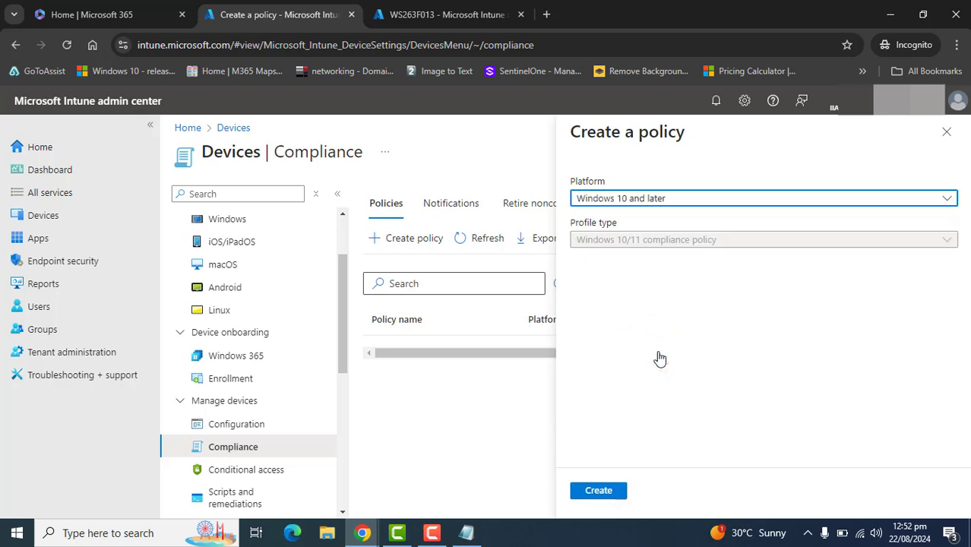
Keep the Windows 10/11 compliance policy profile type and create the policy
click(692, 233)
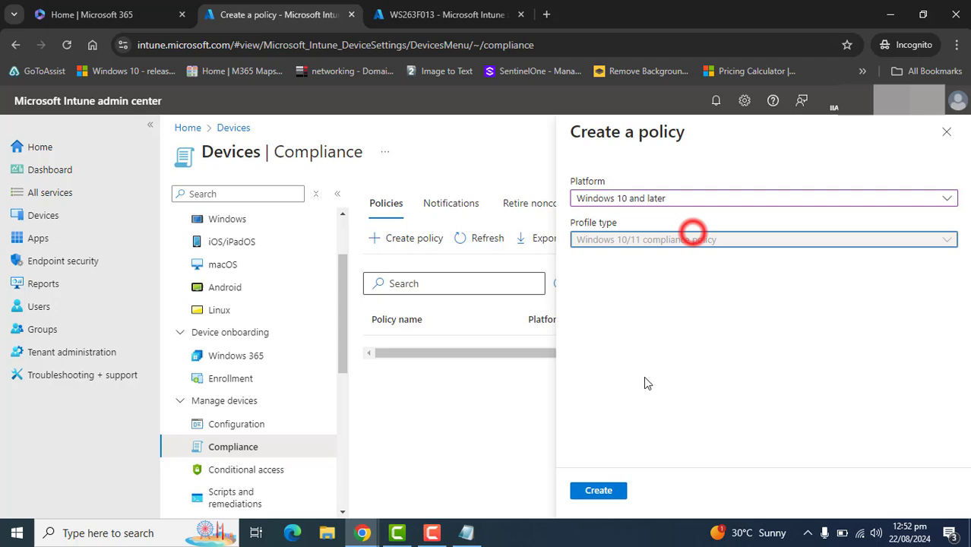
click(597, 488)
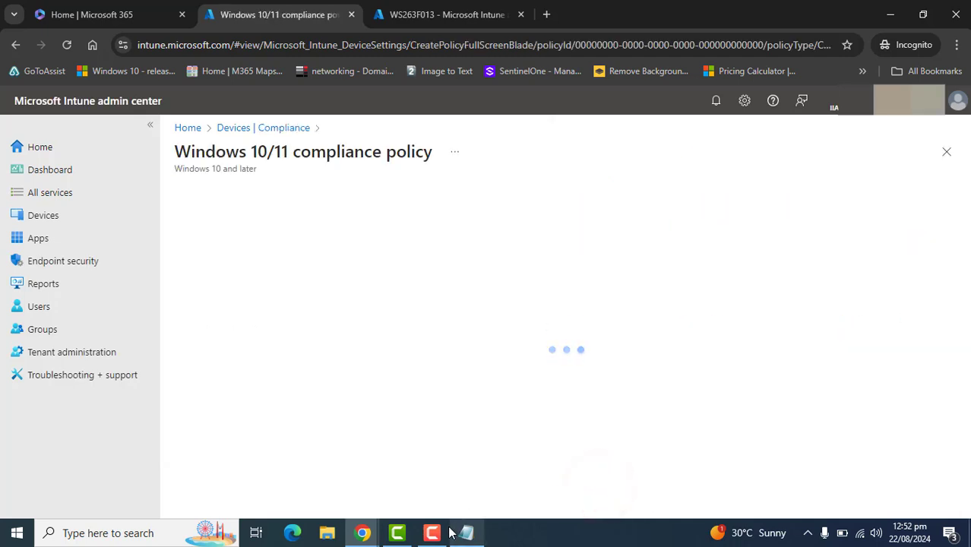
Name the policy "Windows 11 OS Build 21H2 Compliance policy"
click(439, 236)
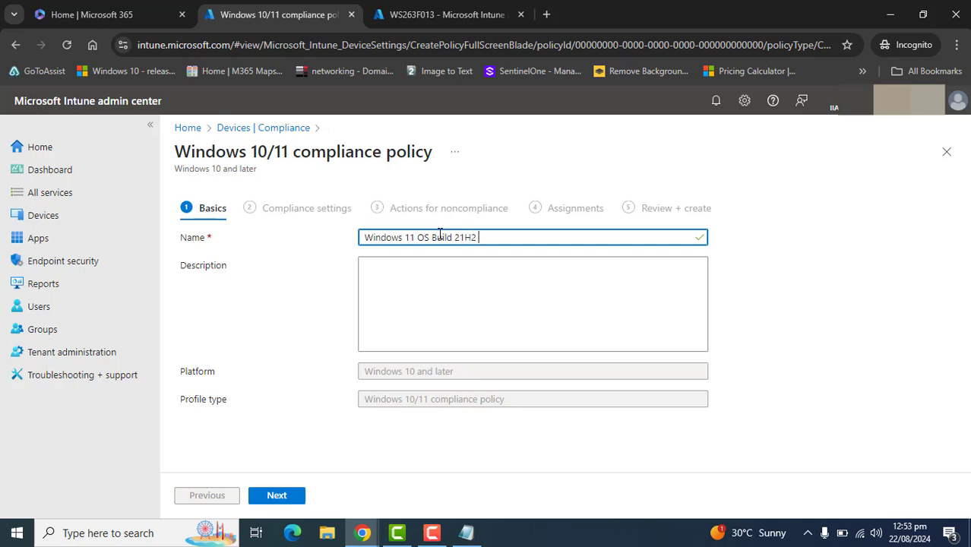
key(BackSpace)
key(BackSpace)
key(BackSpace)
key(BackSpace)
key(BackSpace)
text(Compliance po)
Copy the policy name into the Description field
triple_click(581, 238)
key(ctrl+c)
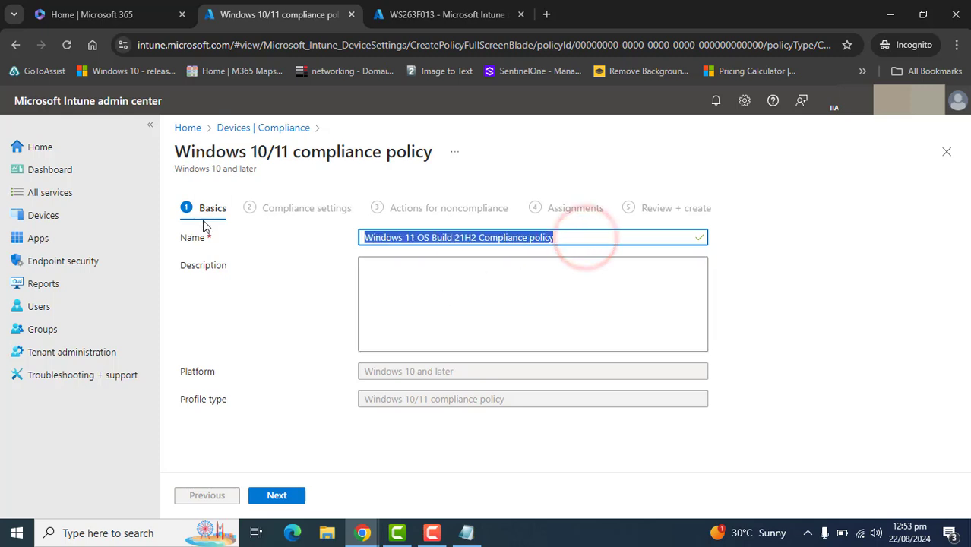
click(428, 309)
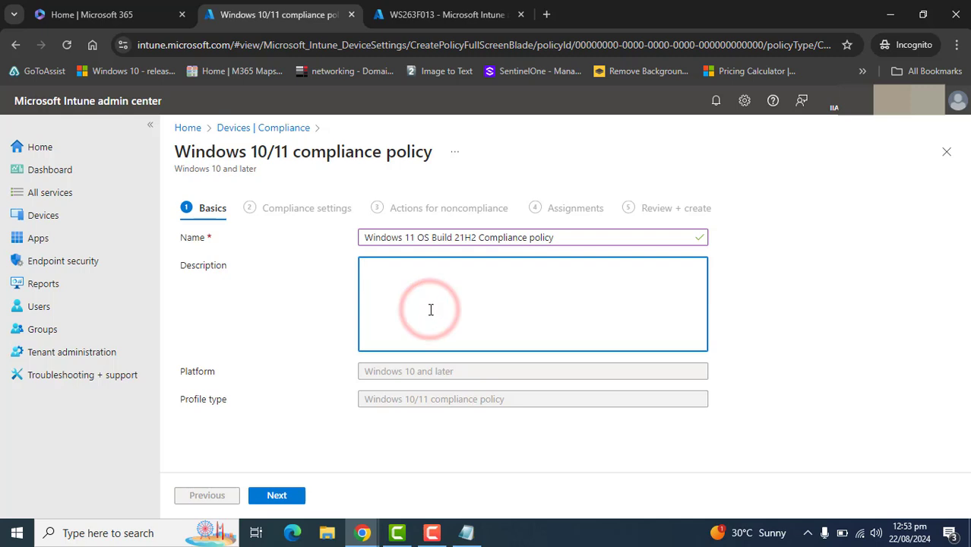
key(ctrl+v)
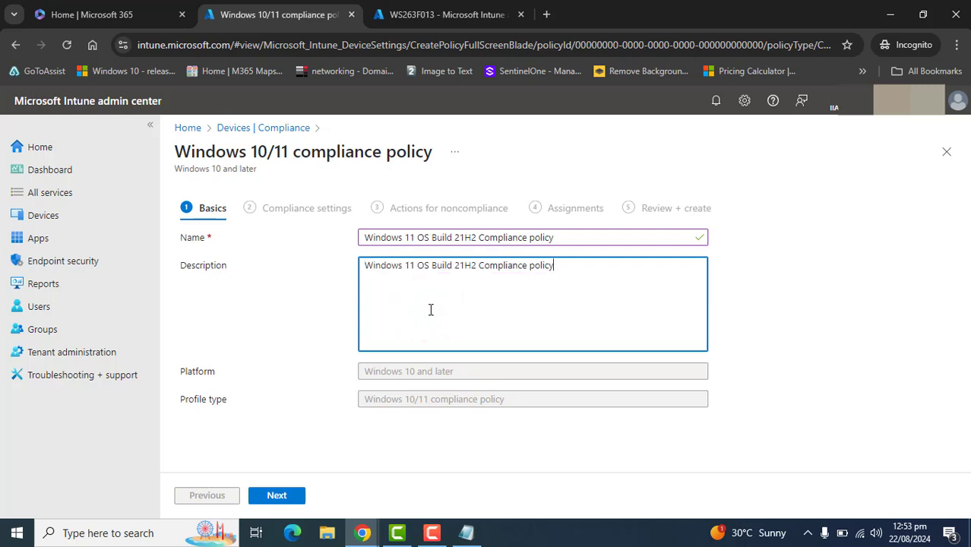
Continue from Basics to the Compliance settings step
click(466, 532)
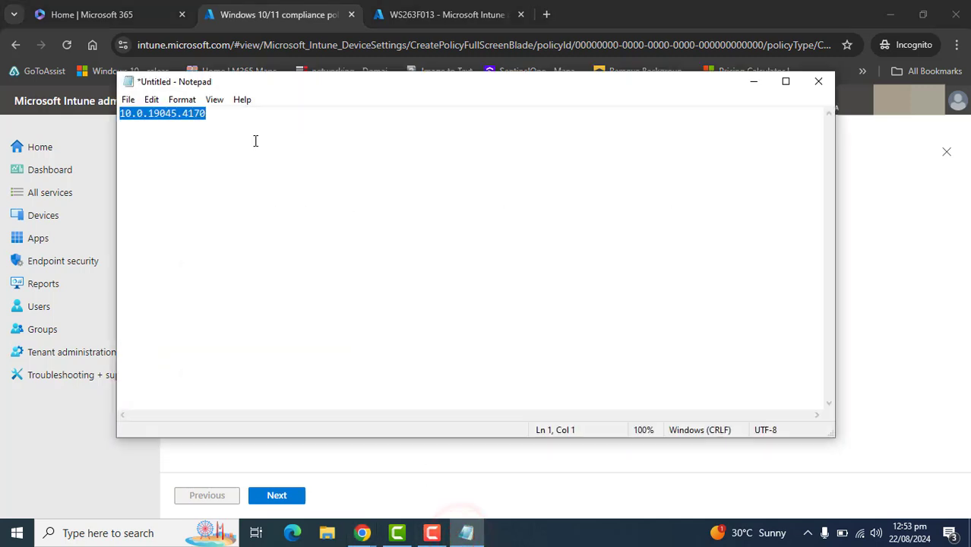
click(466, 532)
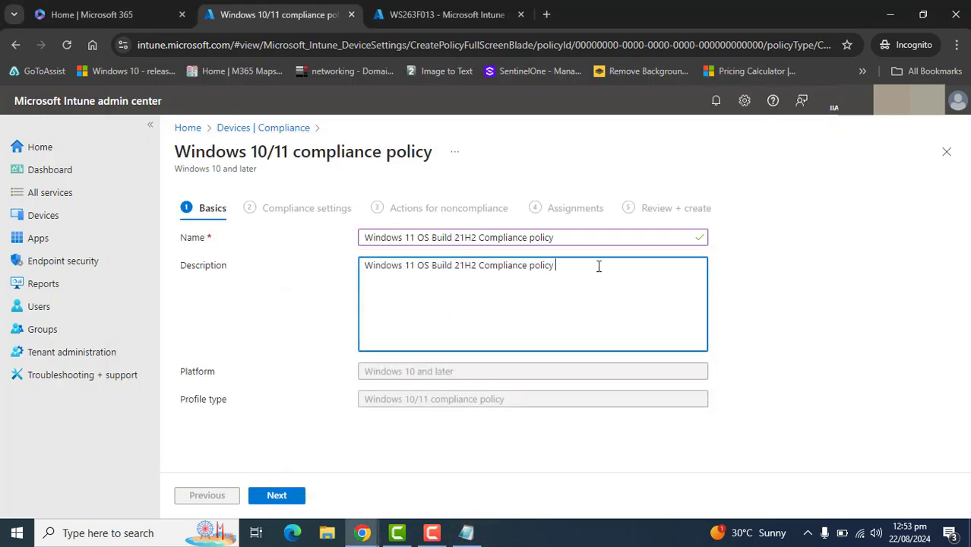
text(10.0.19045.4170)
click(277, 498)
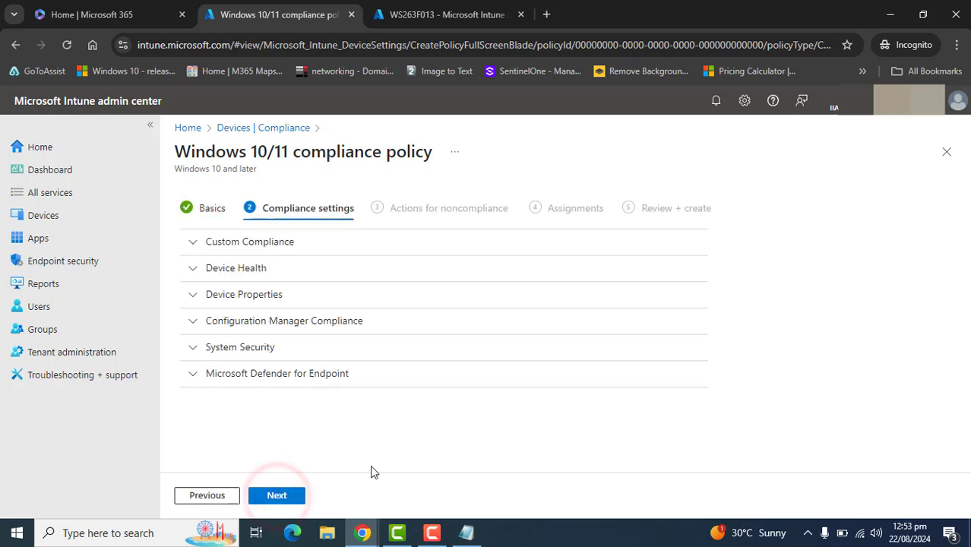
Under Device Properties, set Minimum OS version to 10.0.19045.4170 copied from Notepad
click(431, 532)
click(191, 292)
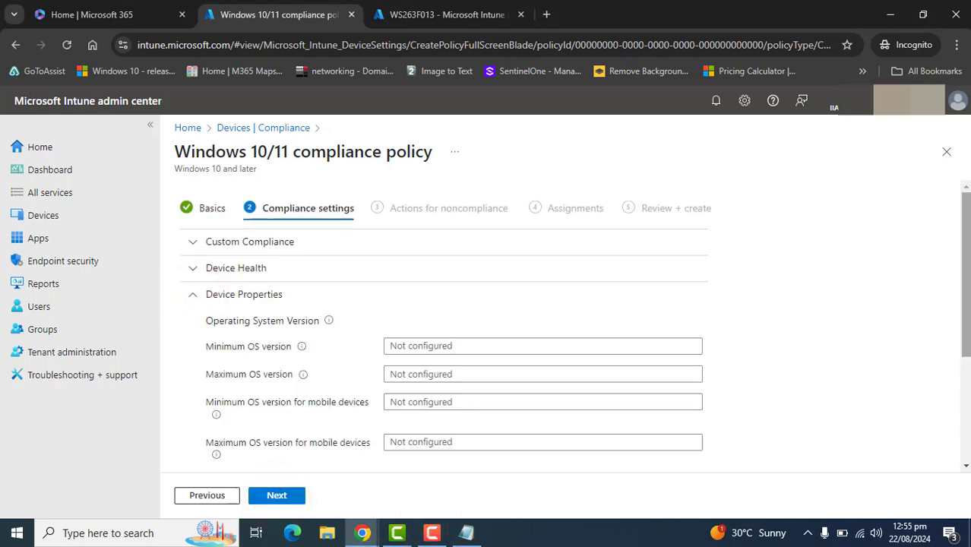
mouse_move(965, 366)
mouse_down()
mouse_move(965, 393)
mouse_move(965, 329)
mouse_up()
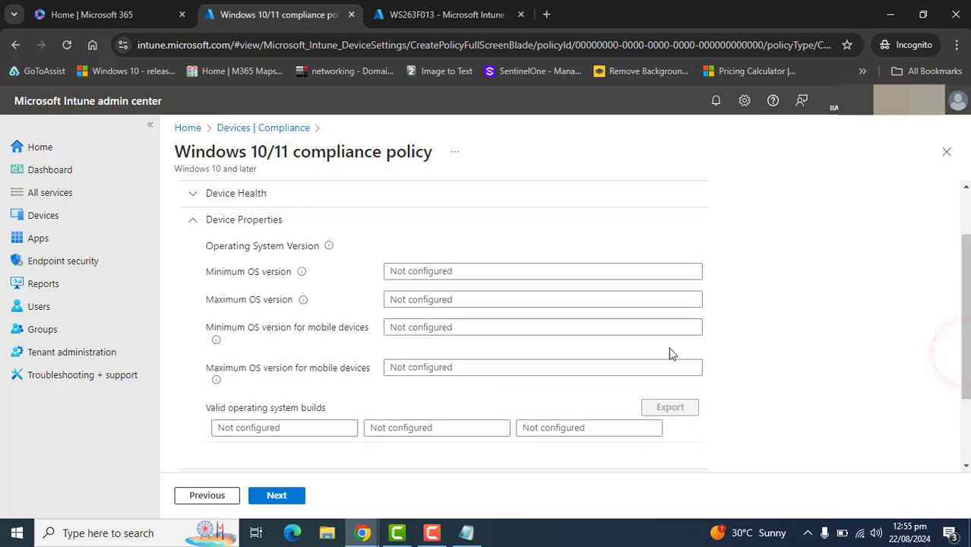
click(209, 273)
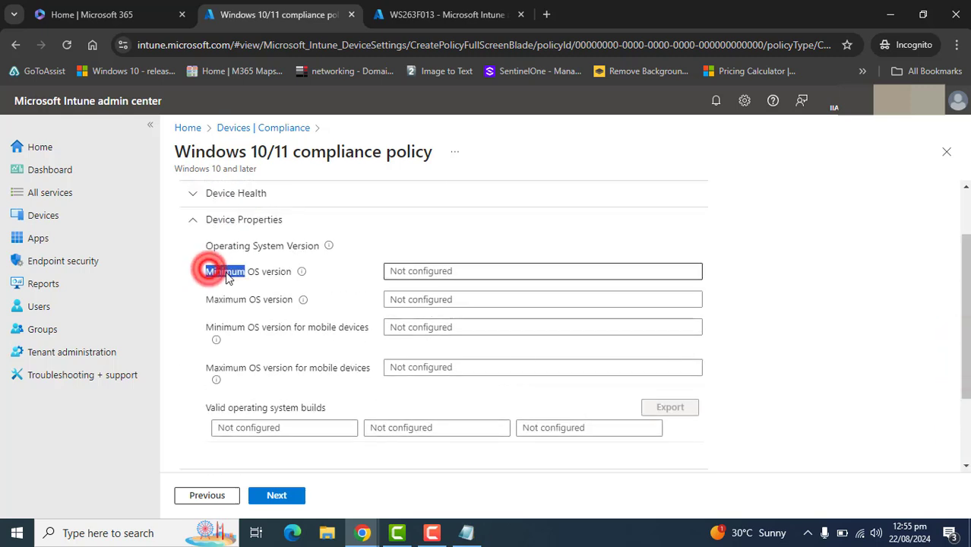
click(474, 538)
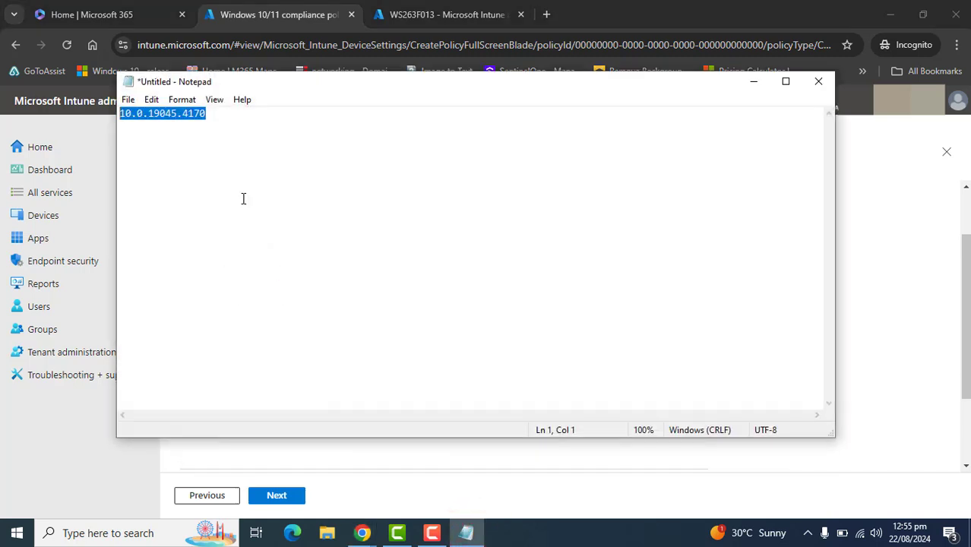
click(752, 81)
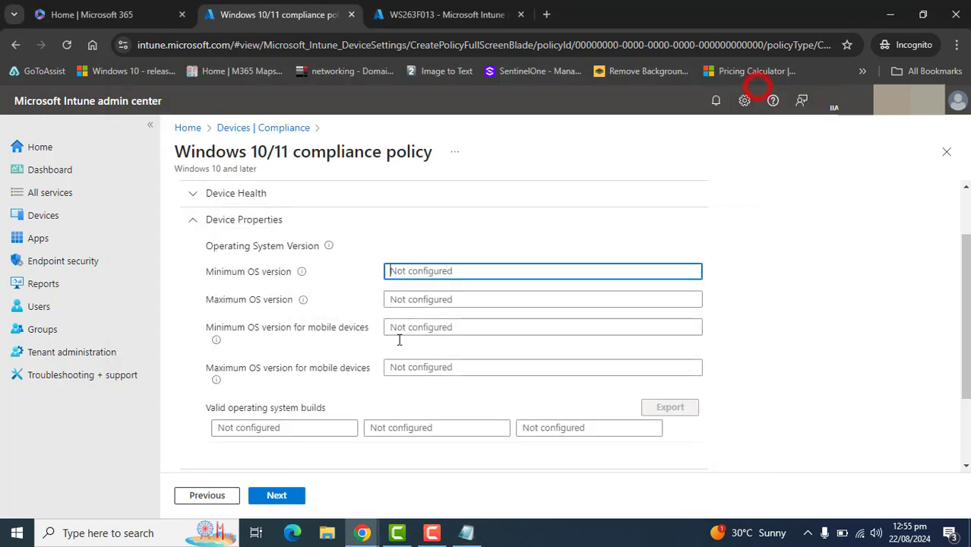
click(416, 272)
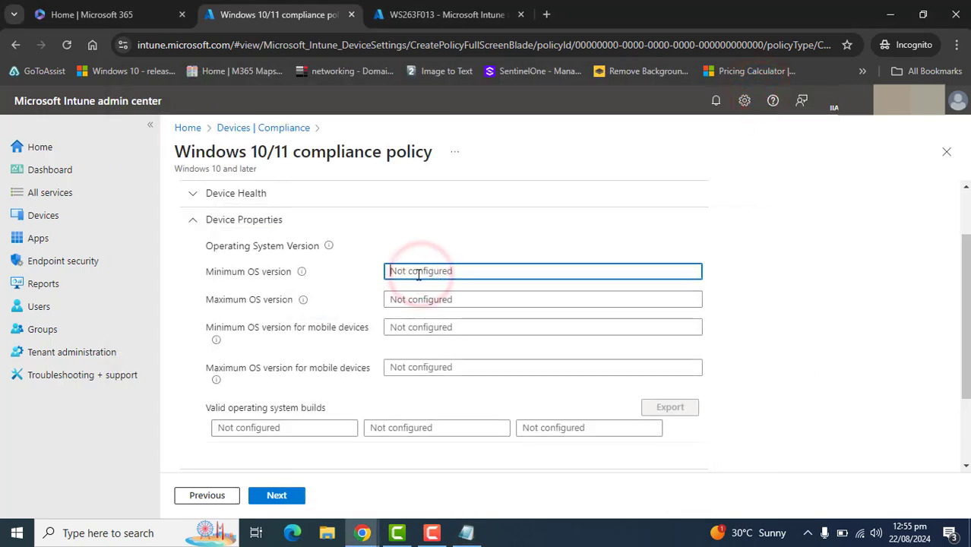
text(10.0.19045.4170)
triple_click(466, 272)
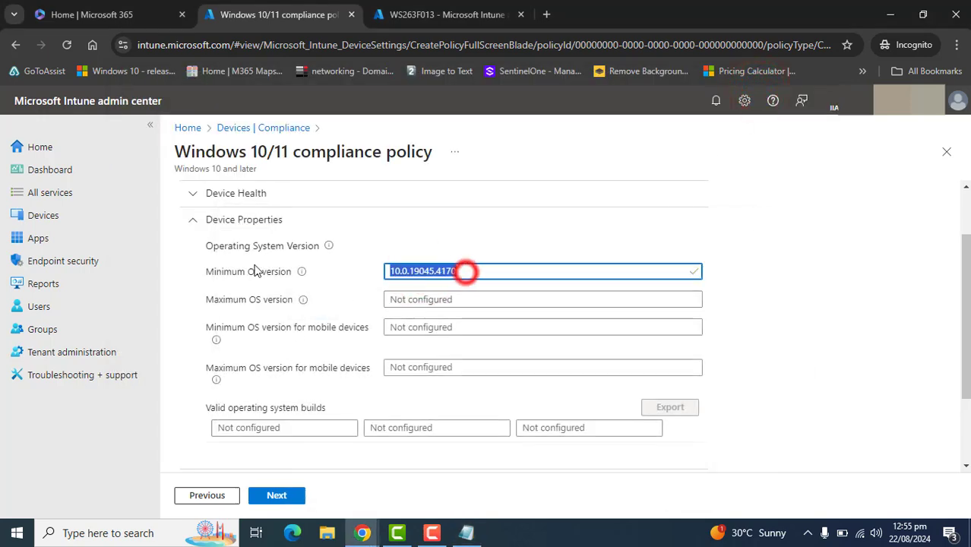
click(833, 305)
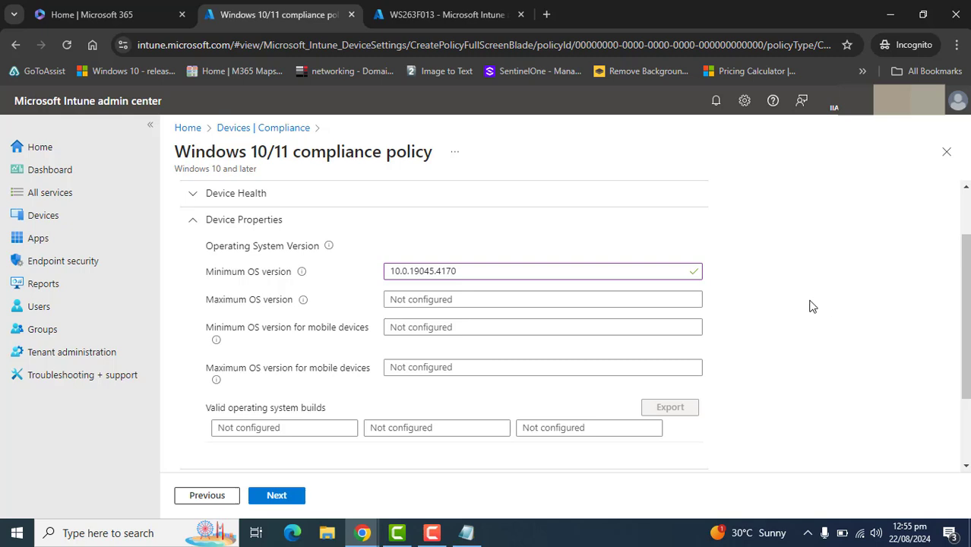
Move on to the Actions for noncompliance step
click(286, 301)
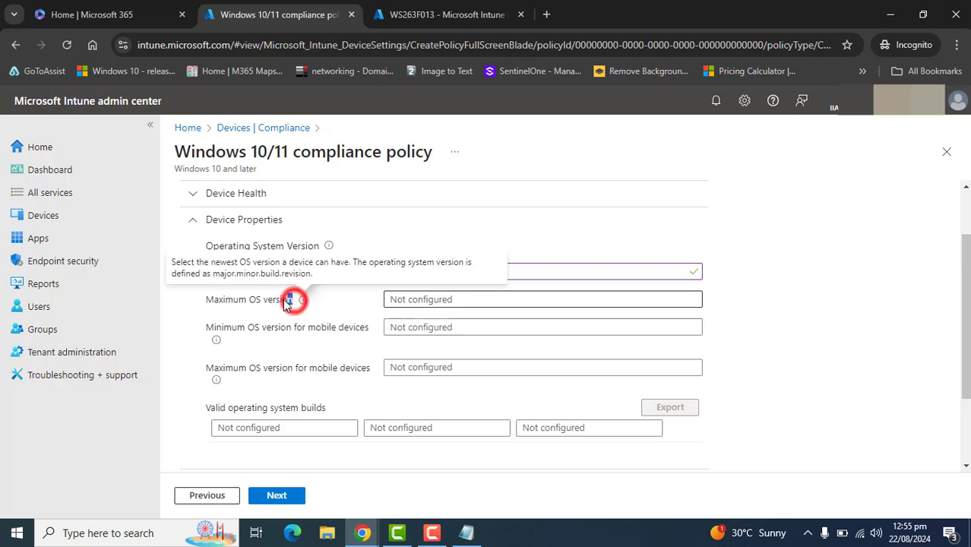
drag(285, 301, 206, 302)
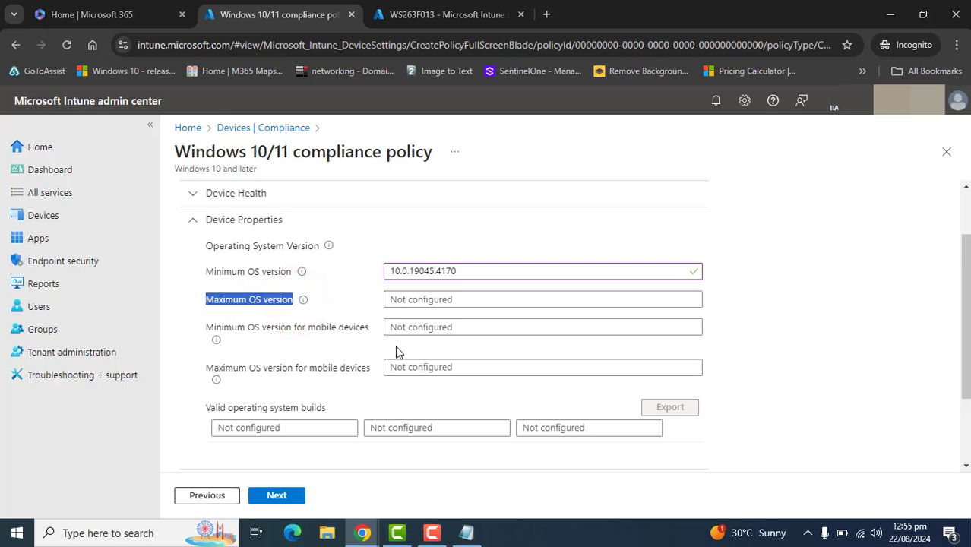
click(462, 299)
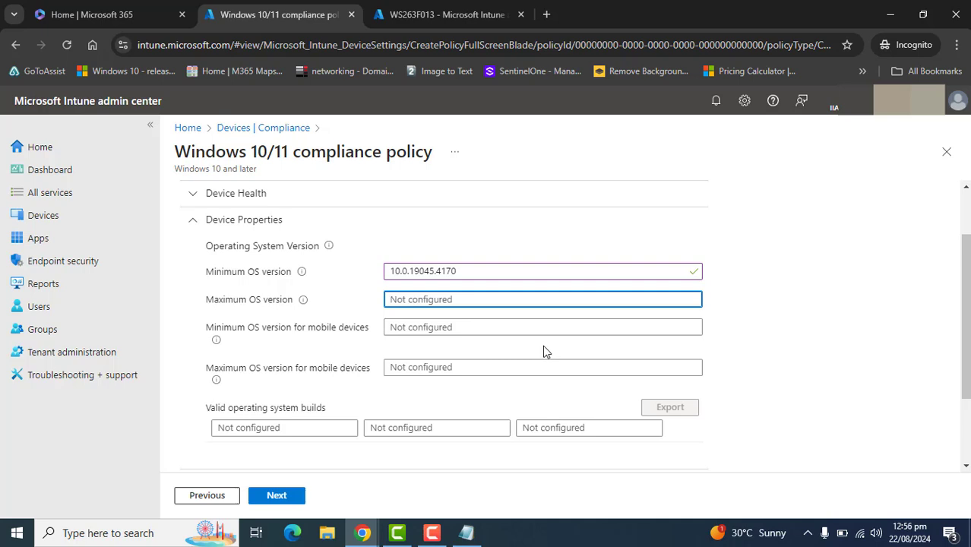
double_click(461, 271)
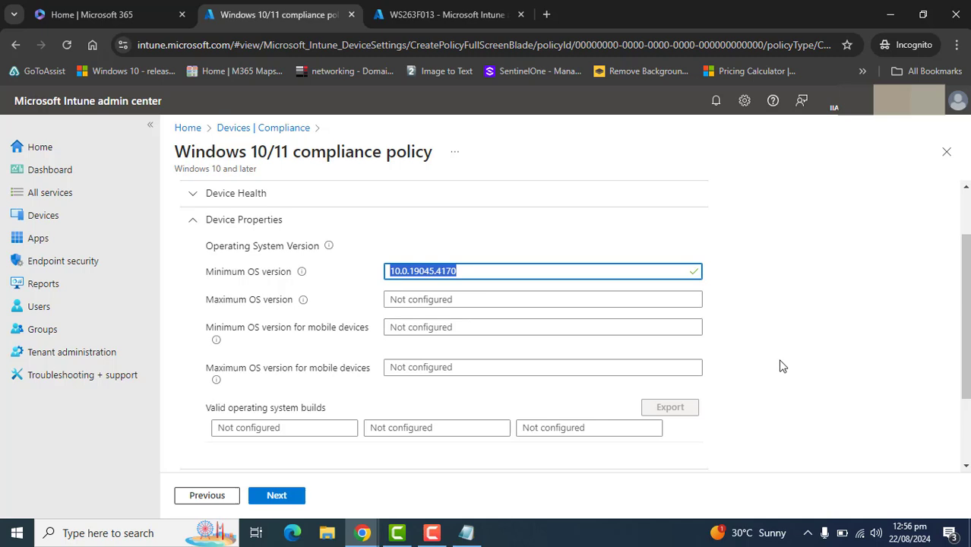
double_click(464, 271)
click(274, 495)
click(200, 493)
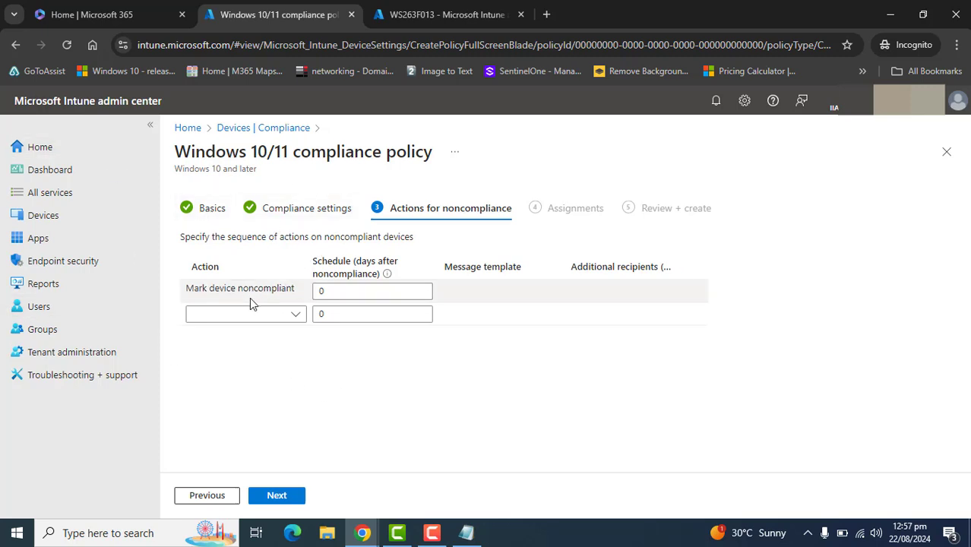
Add a second noncompliance action, Send email to end user
drag(186, 289, 295, 290)
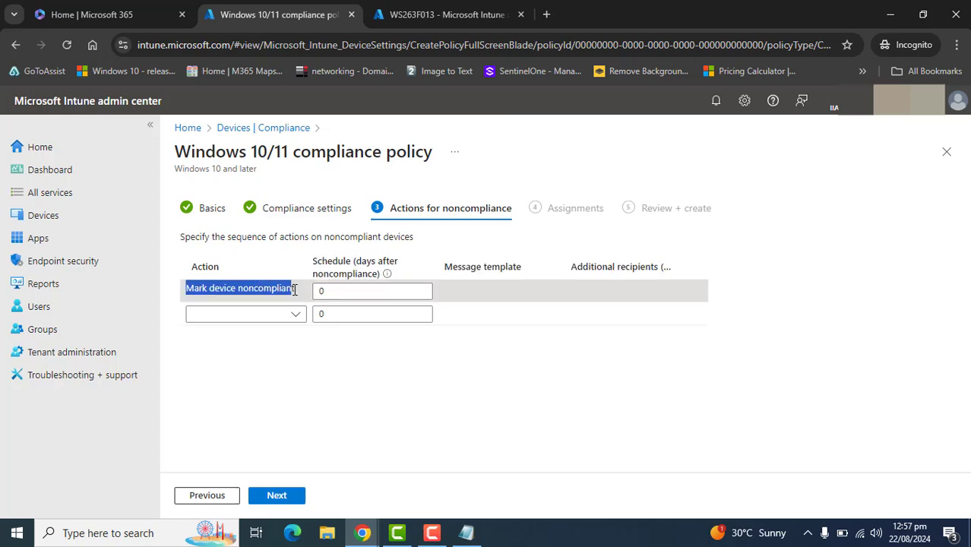
click(405, 383)
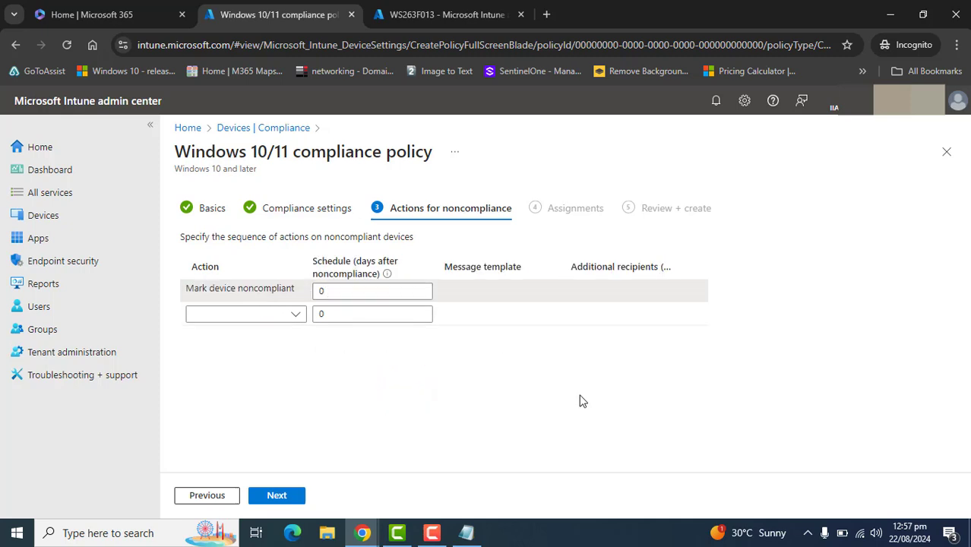
click(245, 312)
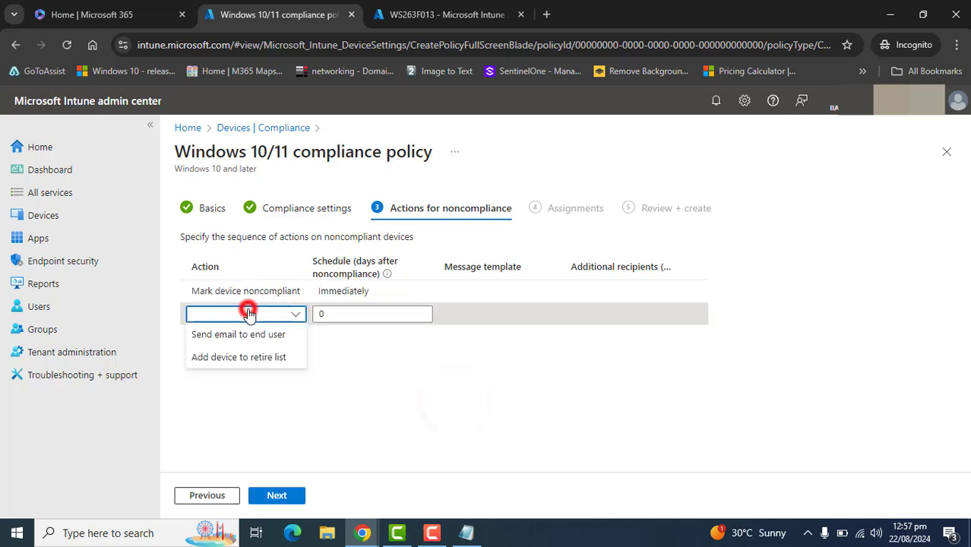
click(352, 295)
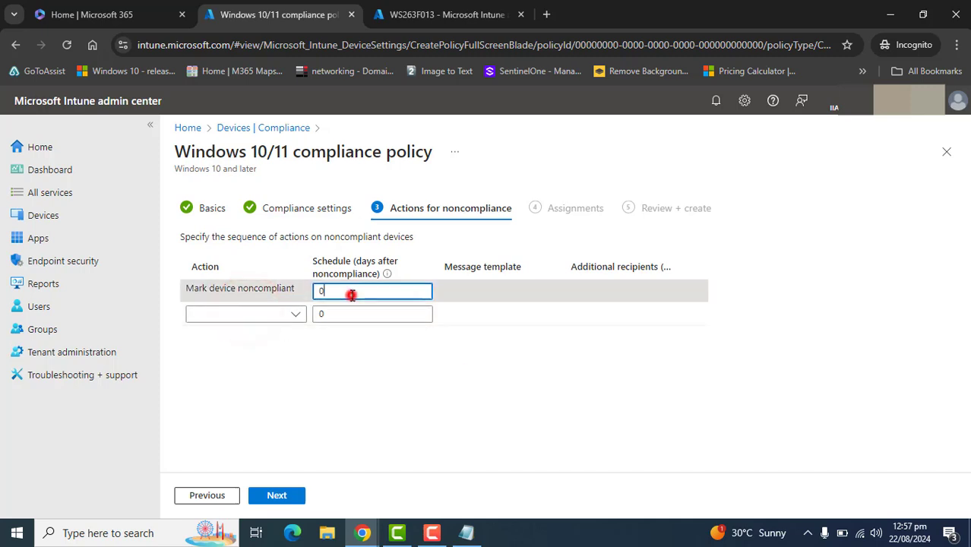
click(412, 369)
click(546, 286)
click(382, 381)
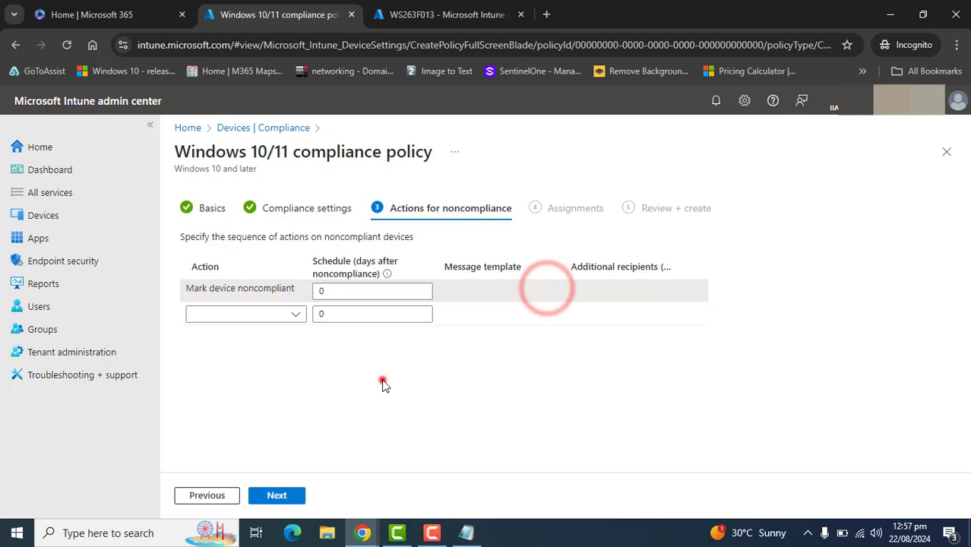
click(296, 315)
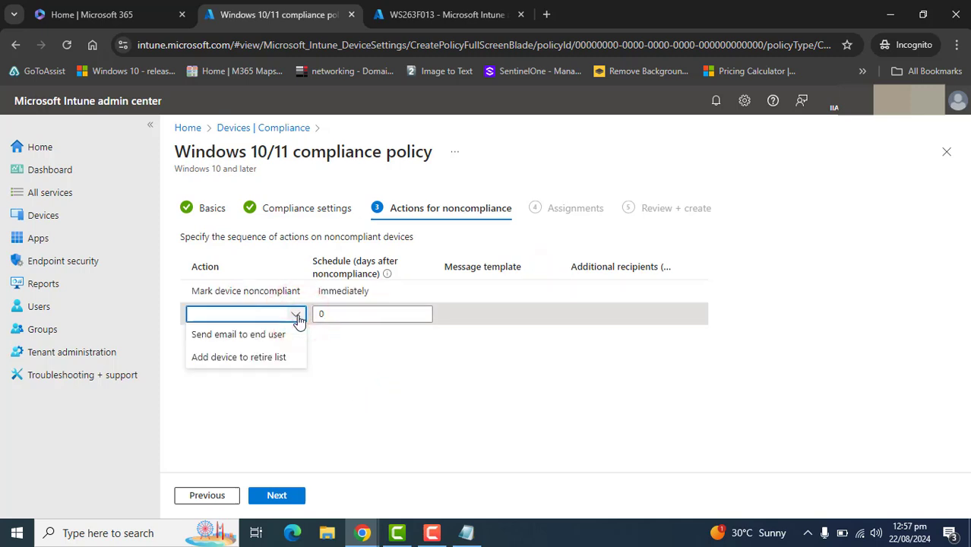
click(245, 335)
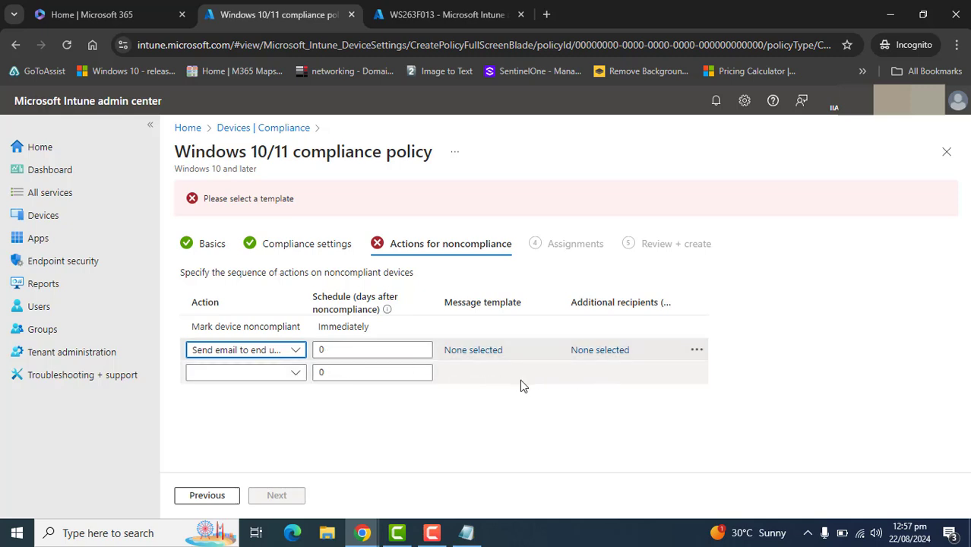
Open the notification message templates list for the email action and close it
click(471, 351)
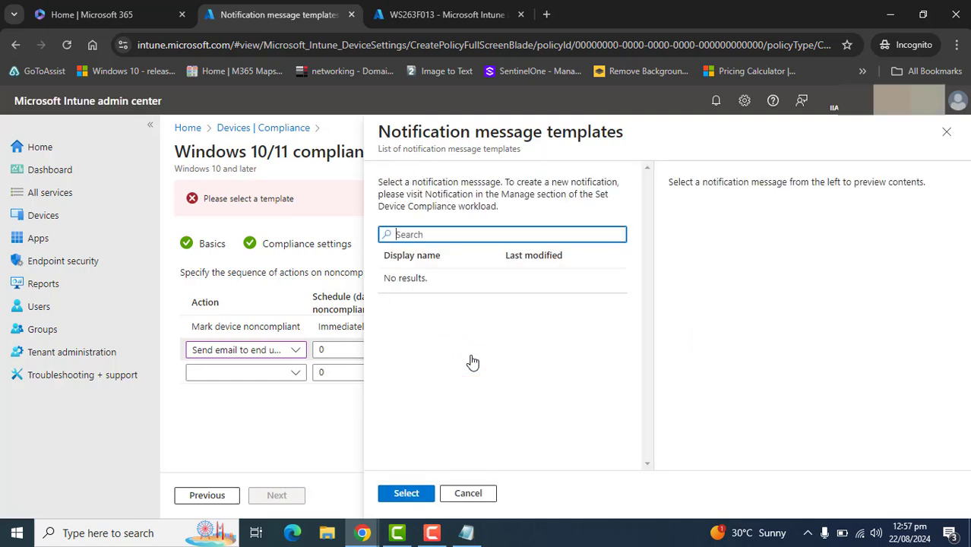
click(946, 131)
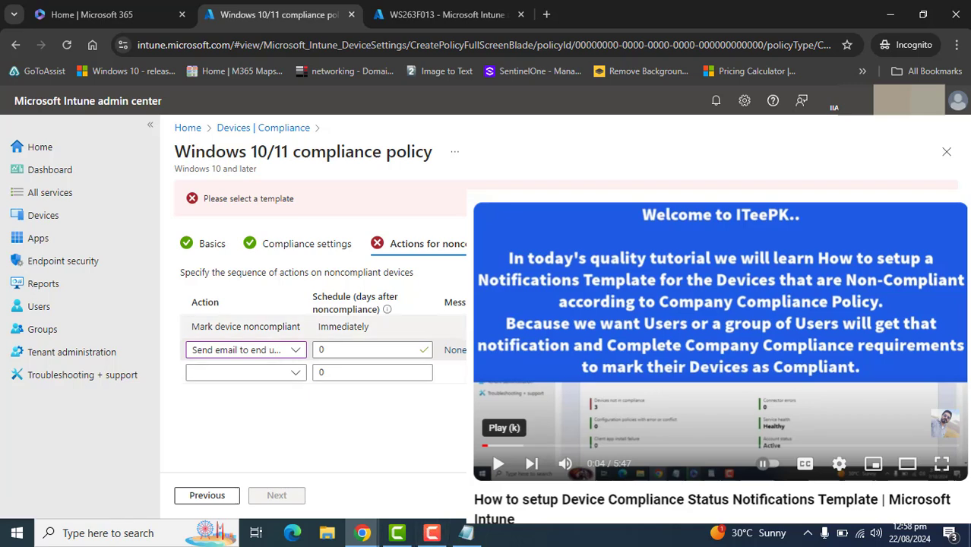
click(432, 532)
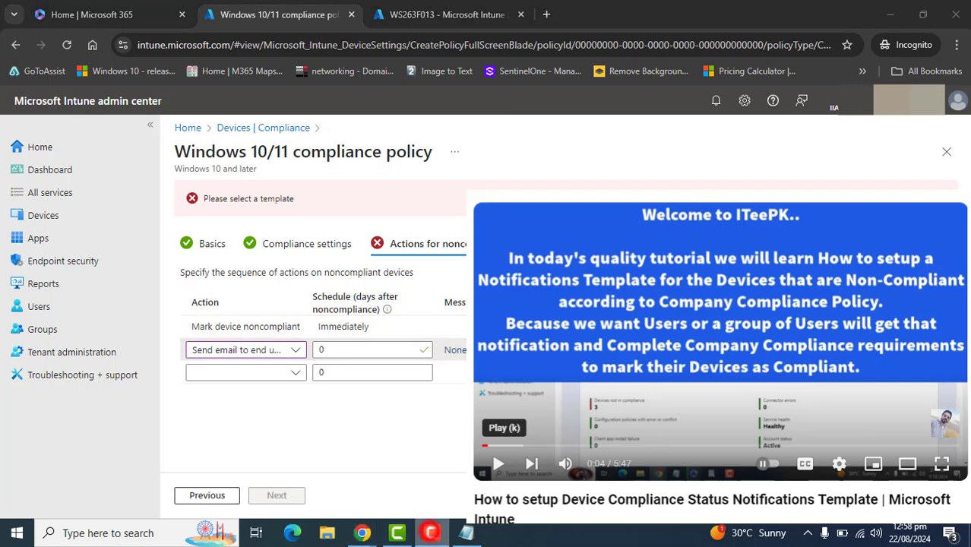
click(898, 460)
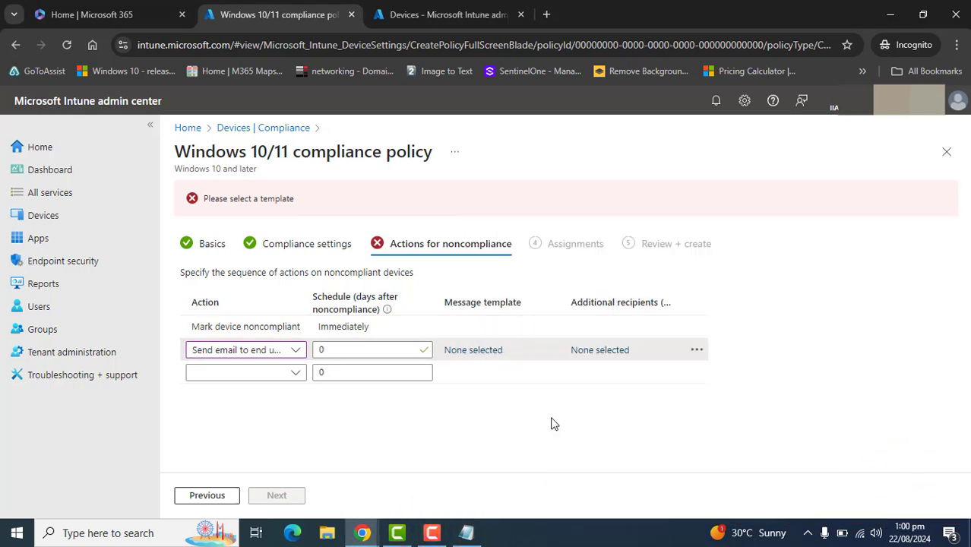
Reselect Send email to end user as the second noncompliance action
click(66, 45)
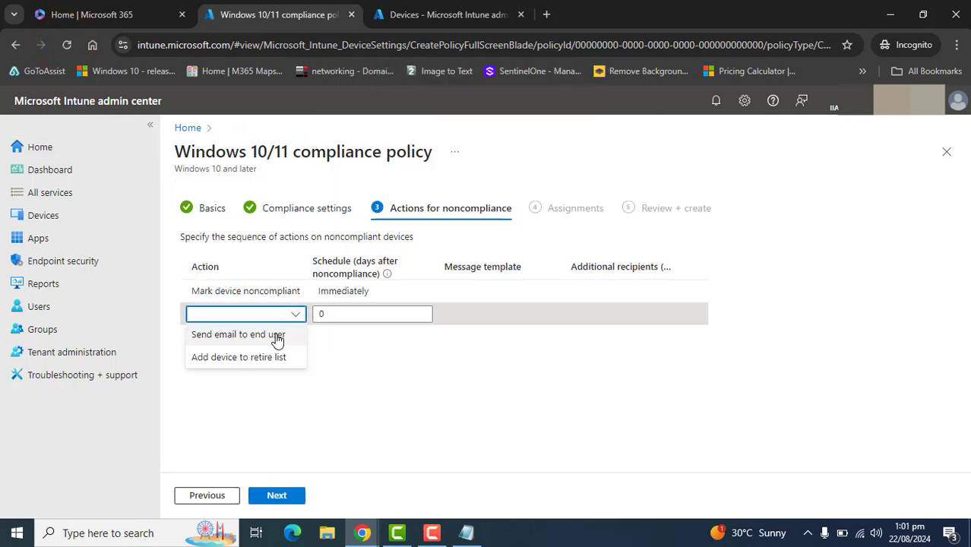
click(276, 337)
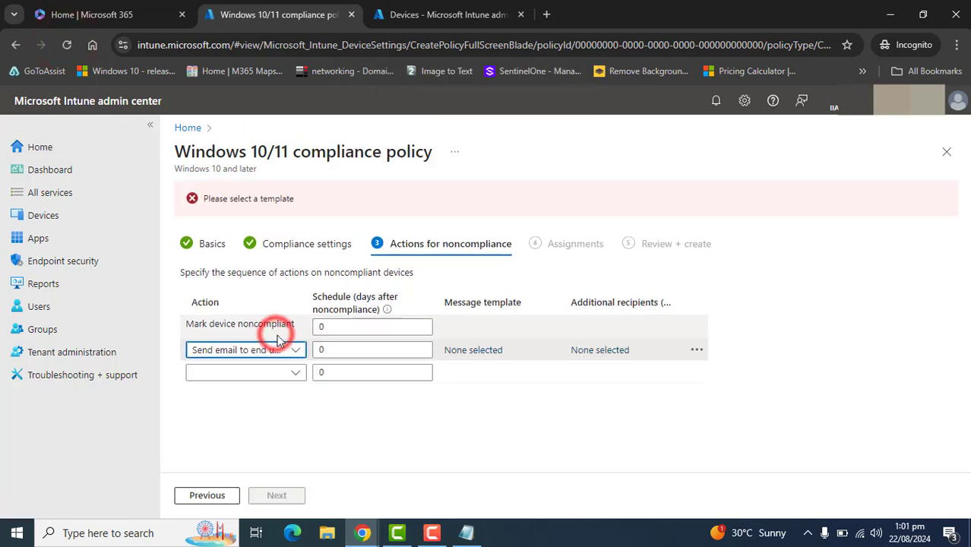
Open the email action's message templates and pick the Device OS Compliance Policy template
click(476, 355)
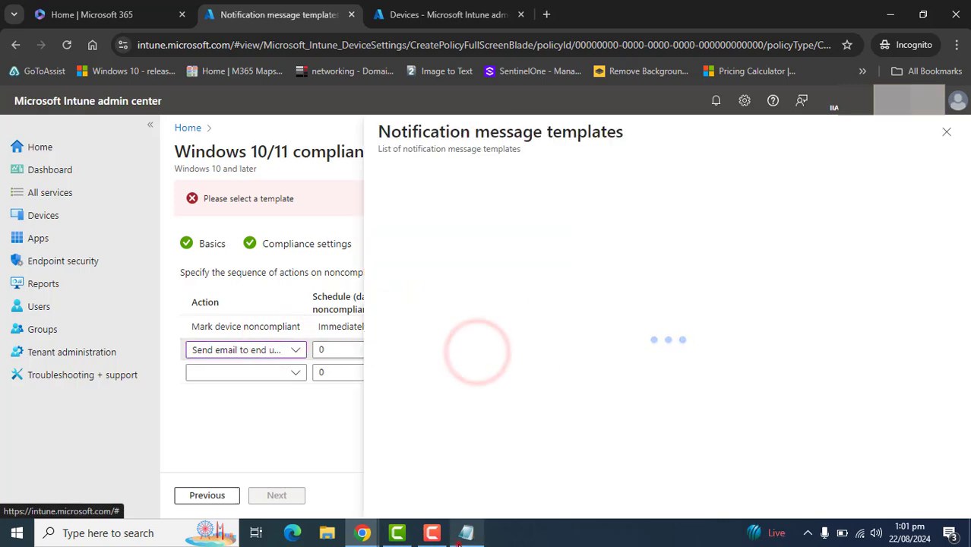
key(alt+Tab)
click(256, 164)
double_click(239, 123)
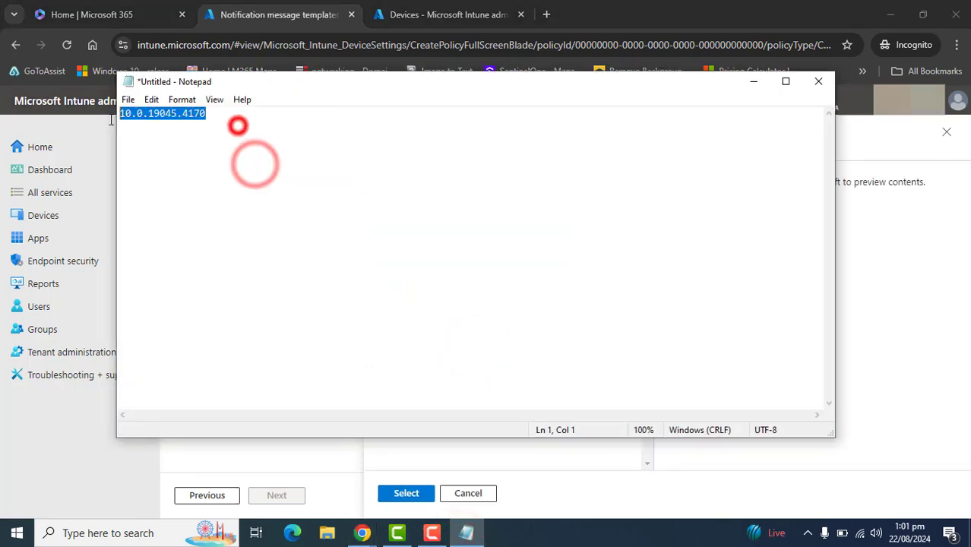
click(758, 83)
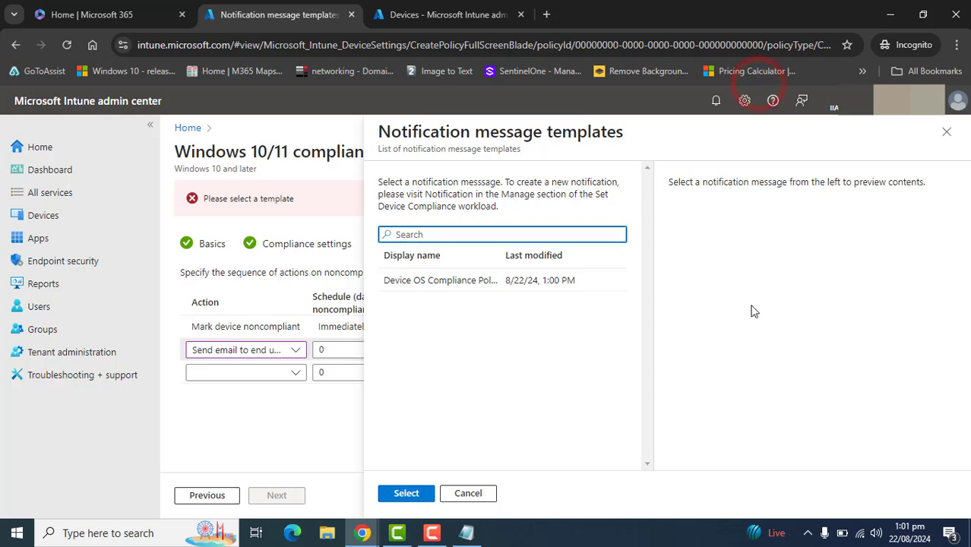
drag(497, 263, 581, 251)
drag(547, 298, 600, 297)
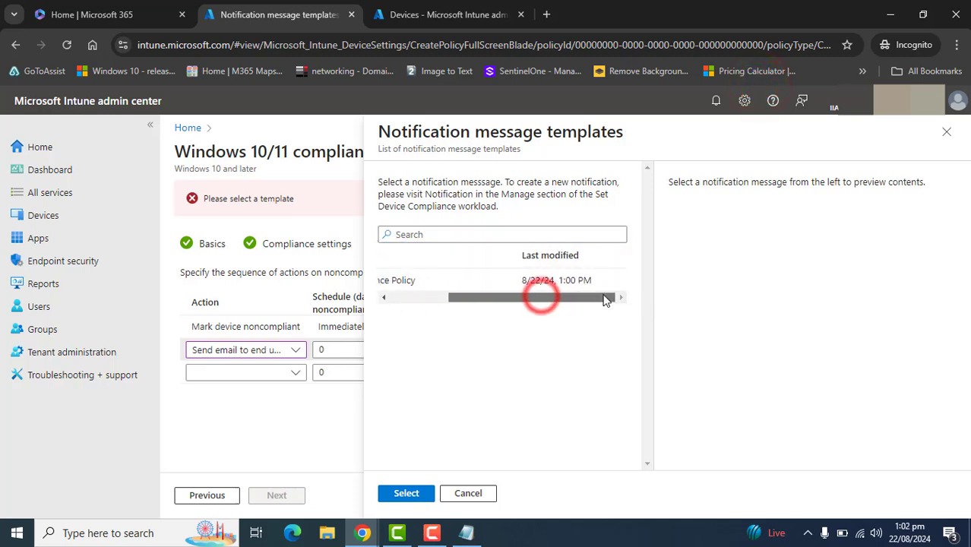
click(465, 283)
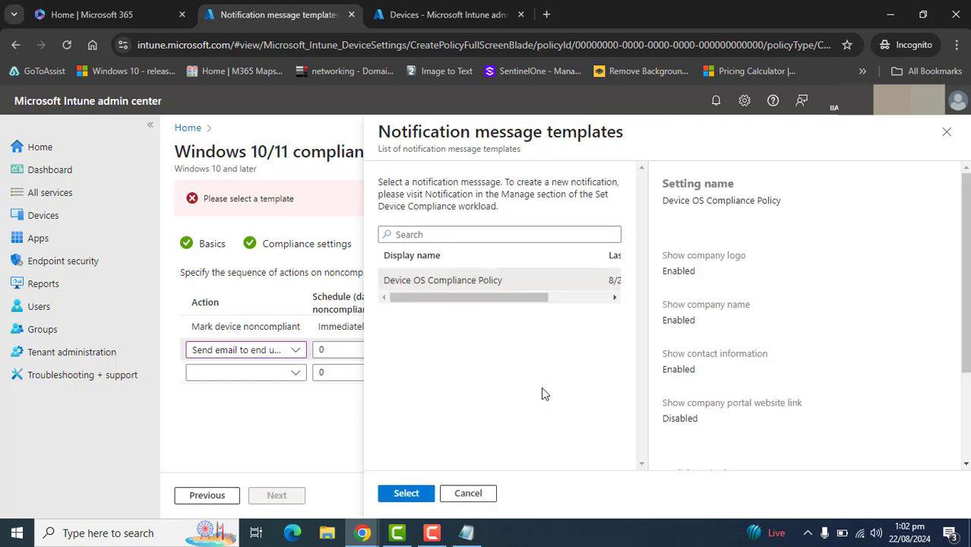
Read through the template's subject and message preview, then confirm Device OS Compliance Policy as the message template
triple_click(689, 200)
scroll(689, 220, down, 3)
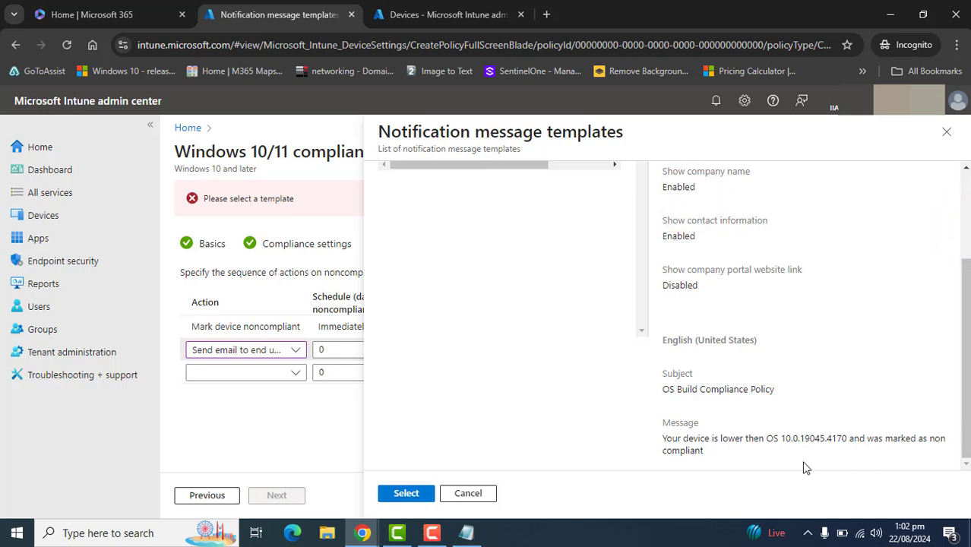
click(662, 441)
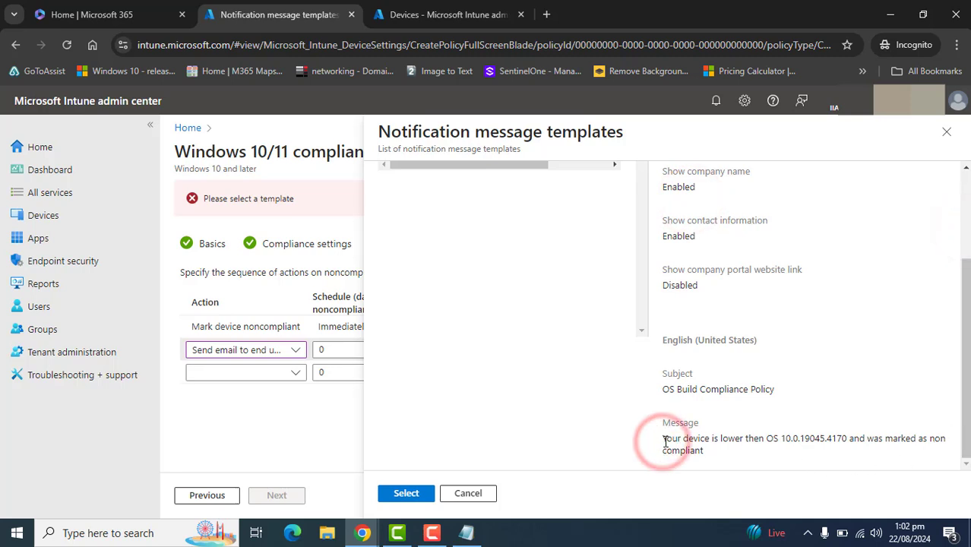
click(665, 438)
drag(664, 438, 780, 432)
double_click(780, 434)
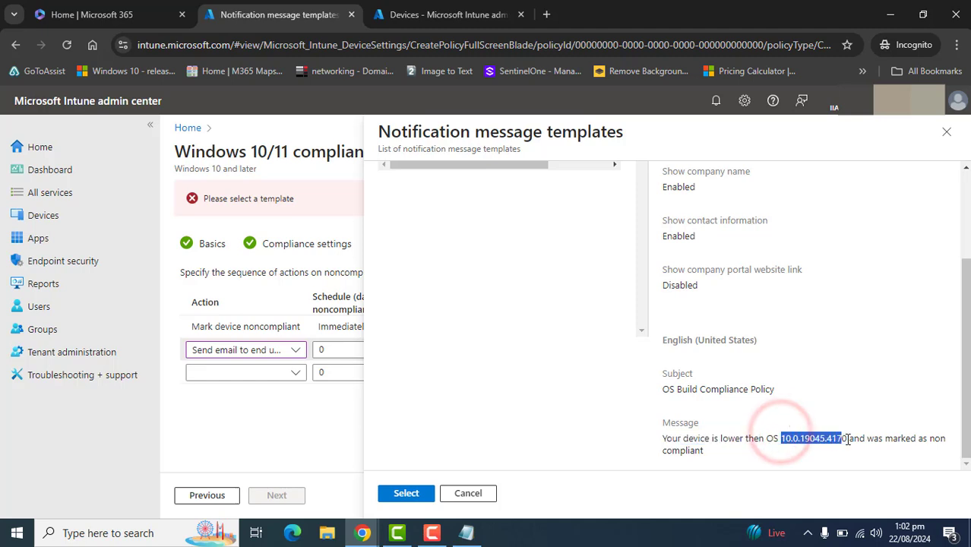
drag(862, 439, 932, 438)
double_click(700, 450)
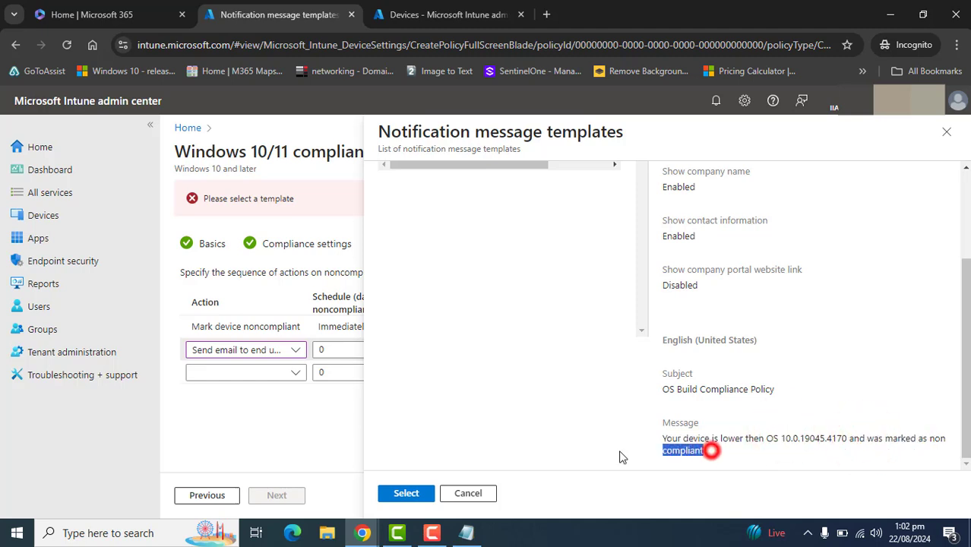
click(410, 494)
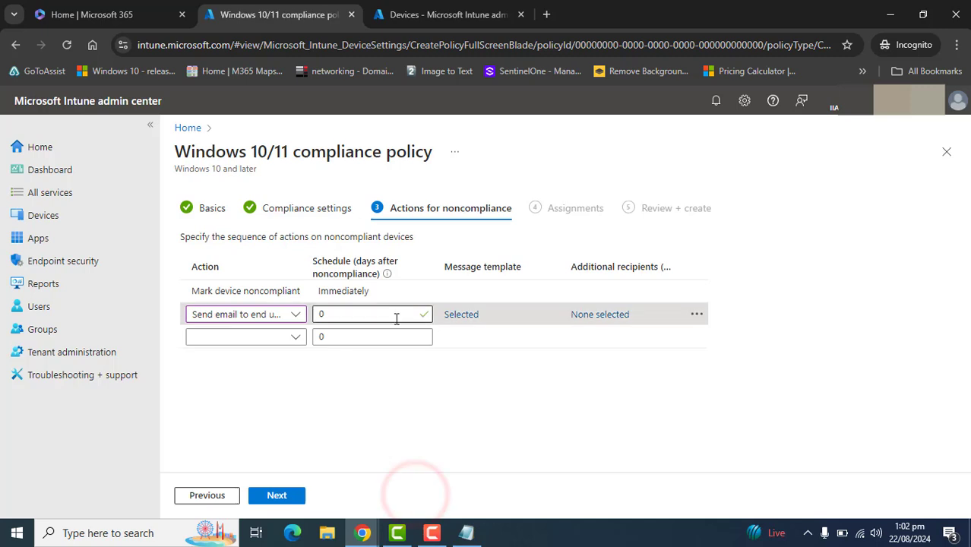
click(600, 314)
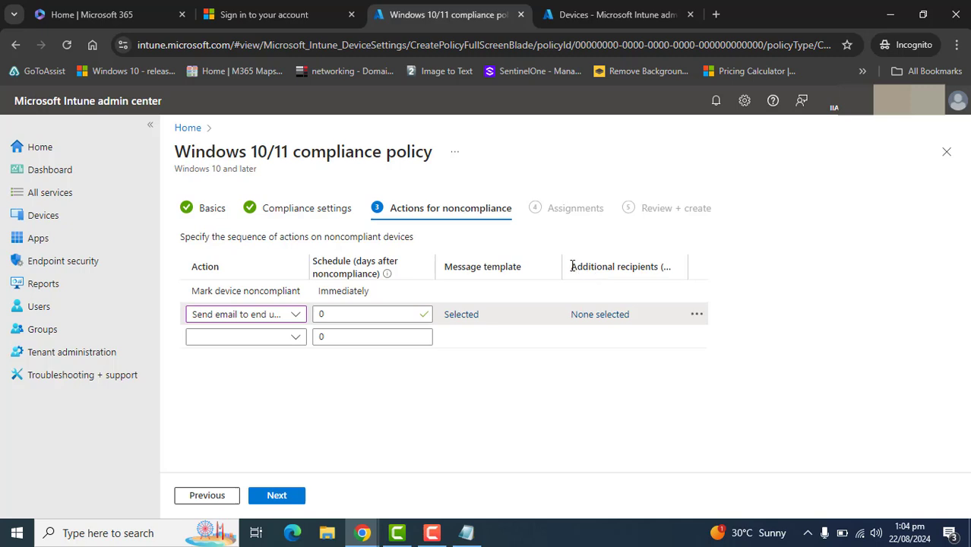
drag(579, 266, 662, 266)
click(658, 399)
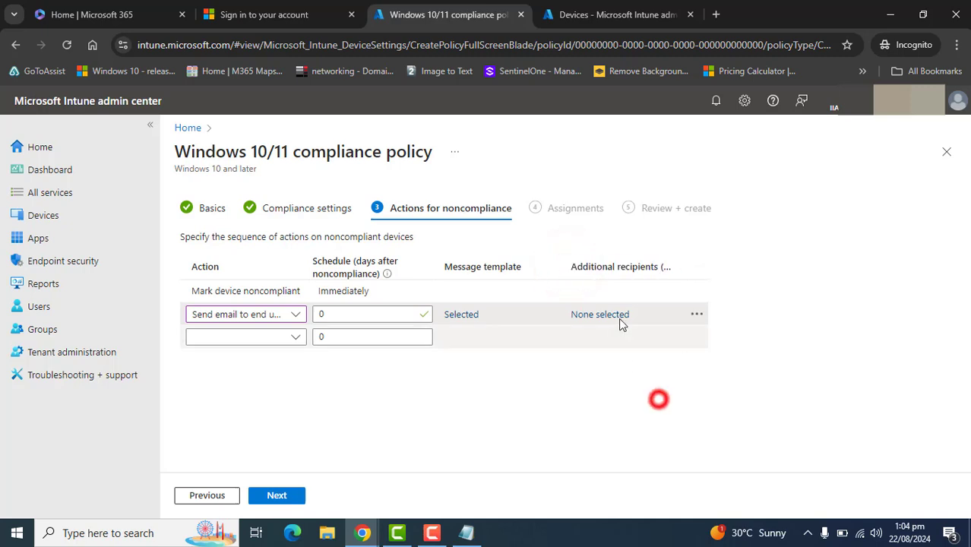
triple_click(647, 314)
click(574, 392)
click(592, 314)
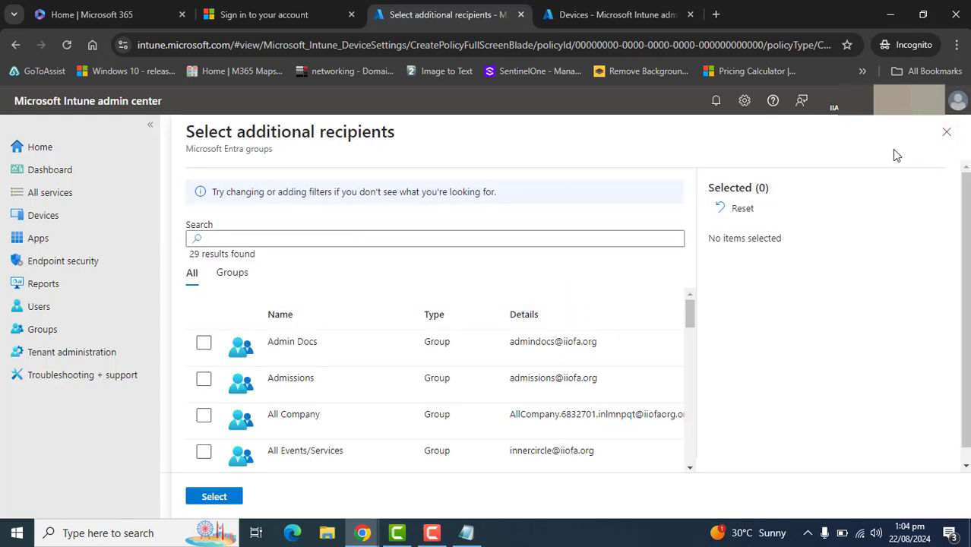
click(247, 278)
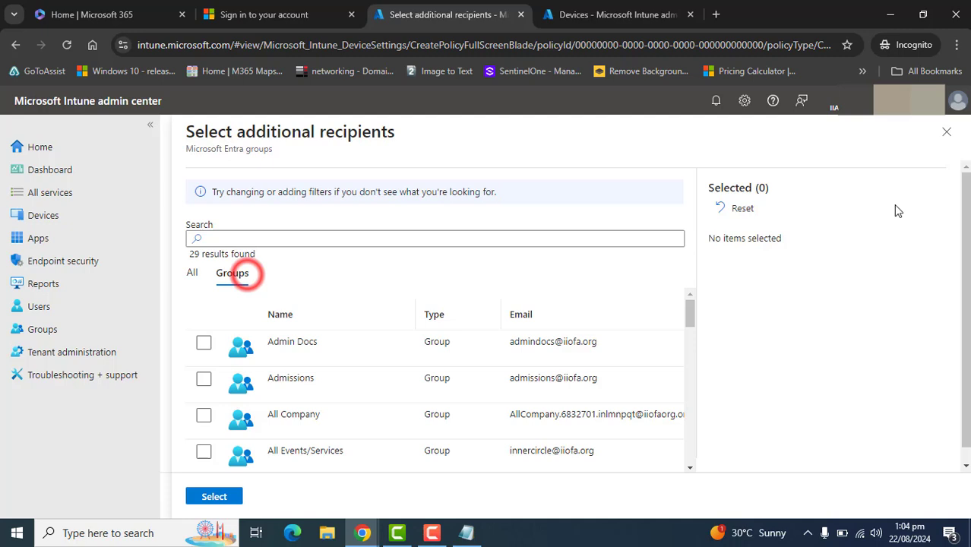
click(946, 132)
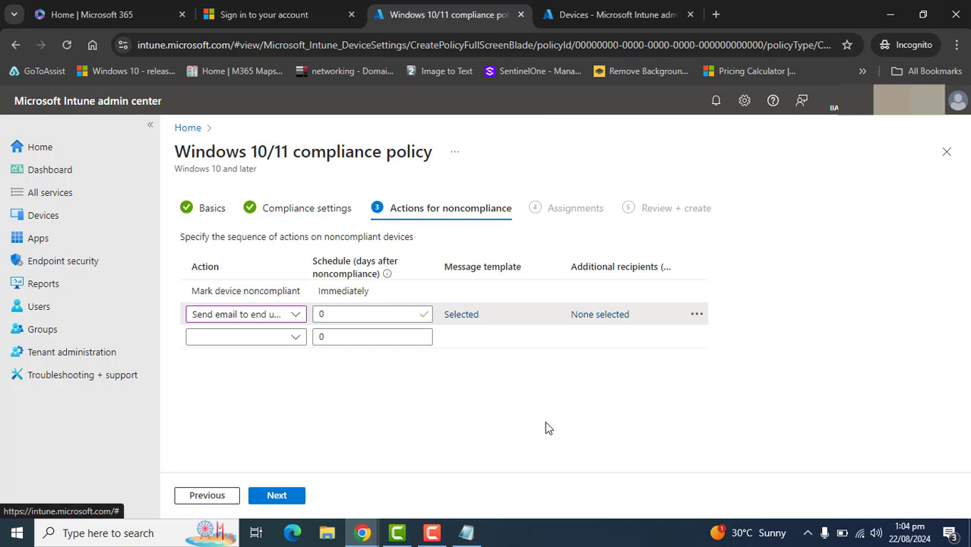
Add the Admin Docs group as an additional recipient of the end-user email, searching groups for ad
click(593, 316)
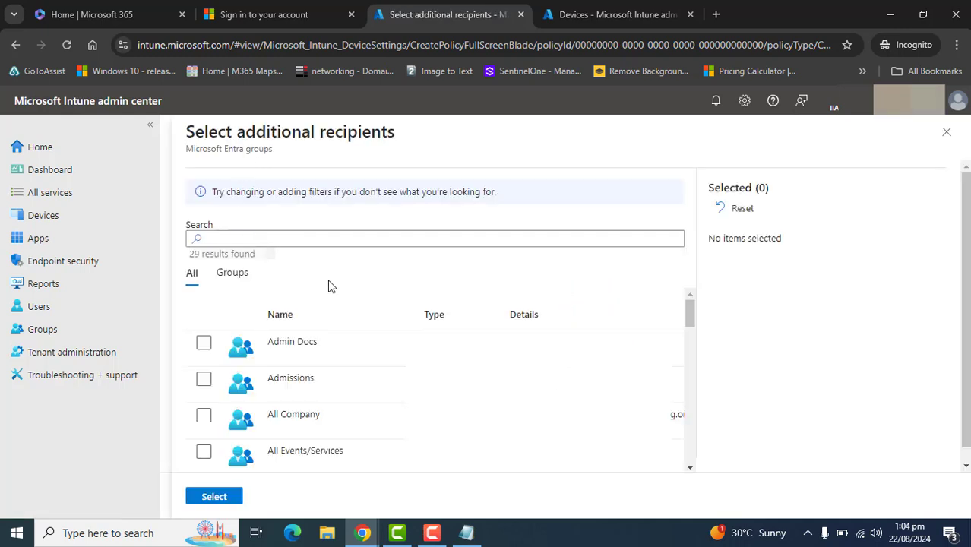
click(234, 275)
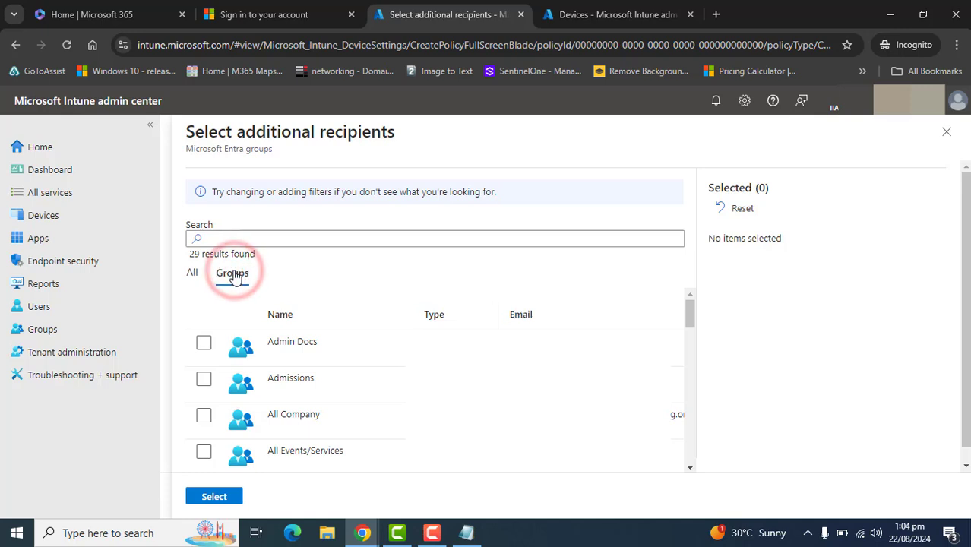
click(280, 238)
text(te)
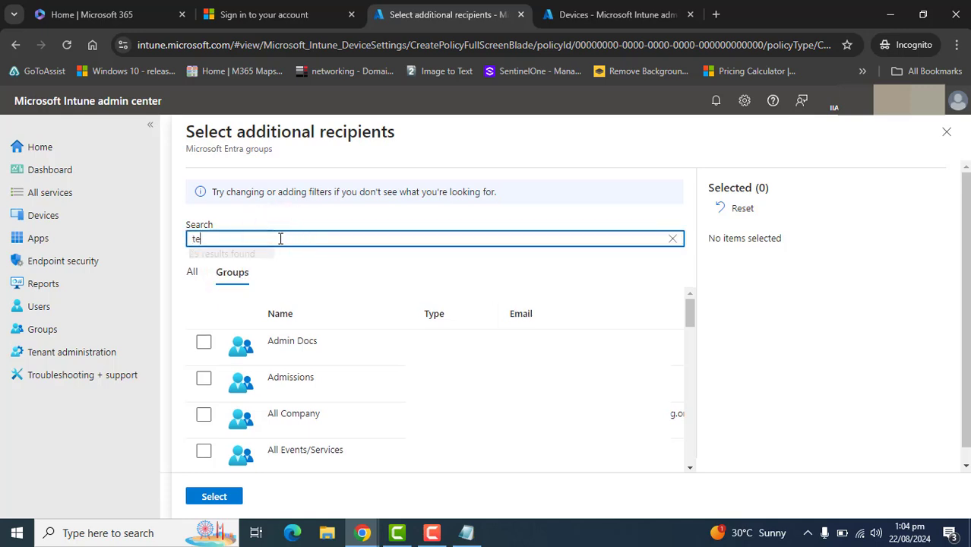
text(st)
key(BackSpace)
key(BackSpace)
key(BackSpace)
key(BackSpace)
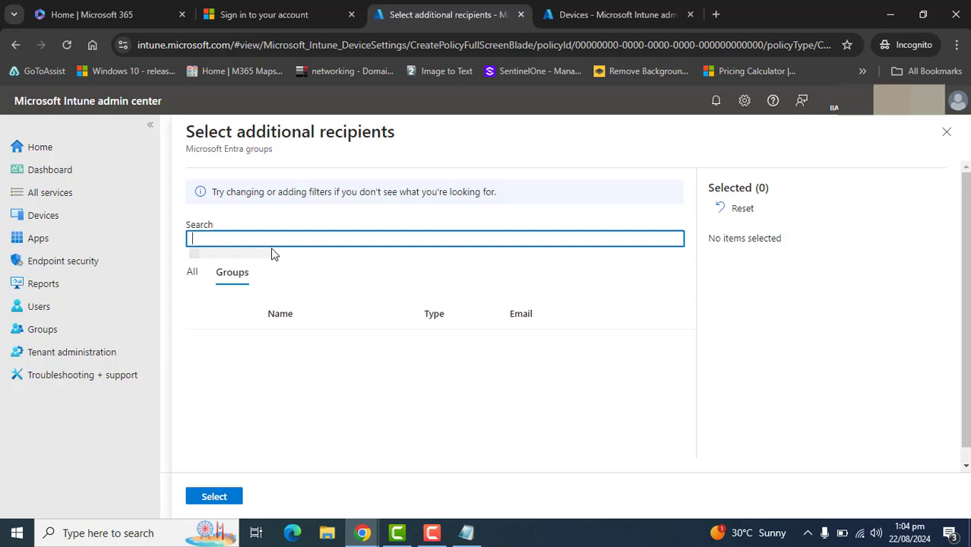
text(ad)
click(204, 343)
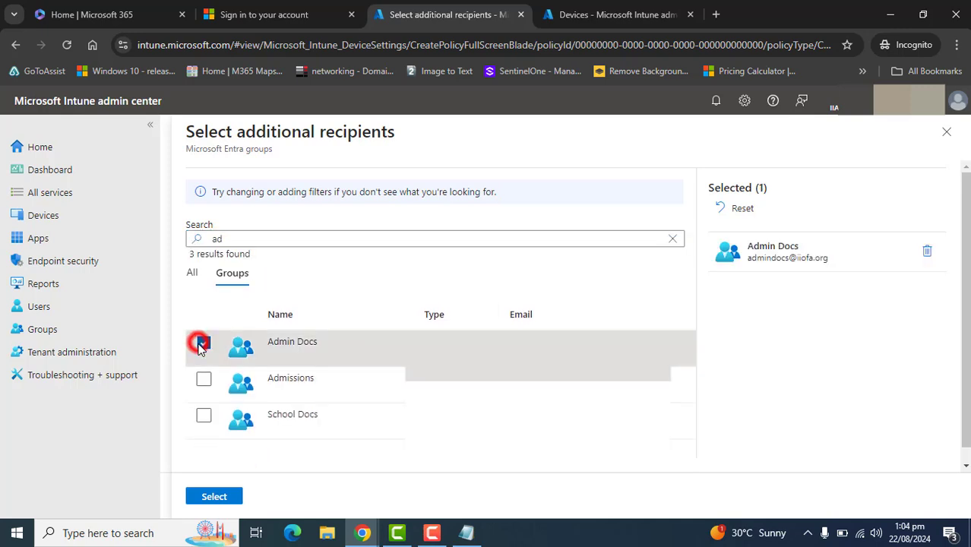
click(213, 495)
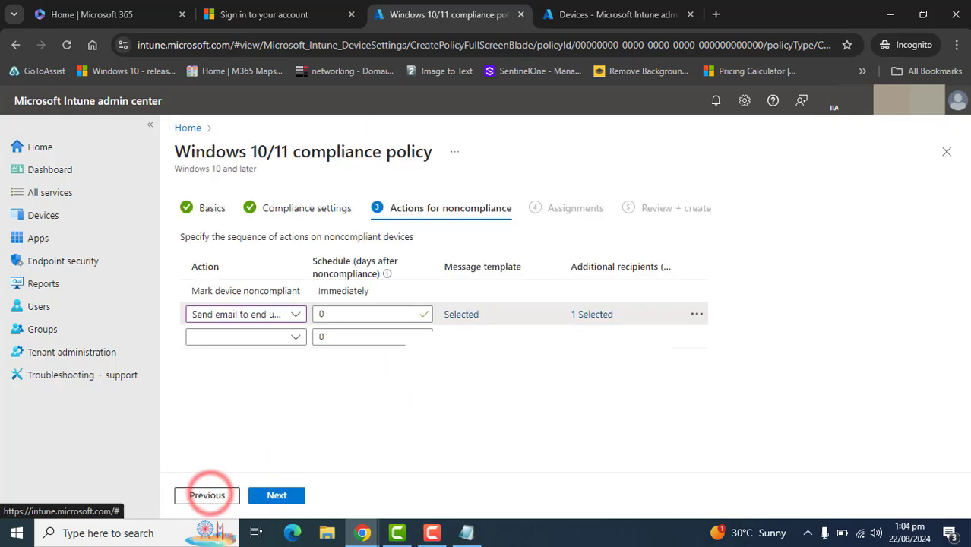
Add an Add device to retire list action and delete it again
click(296, 336)
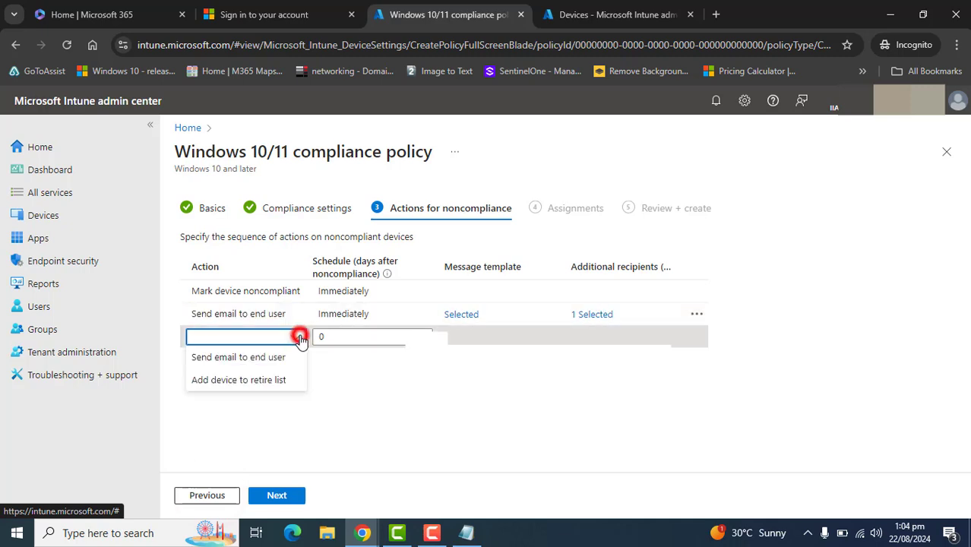
click(260, 381)
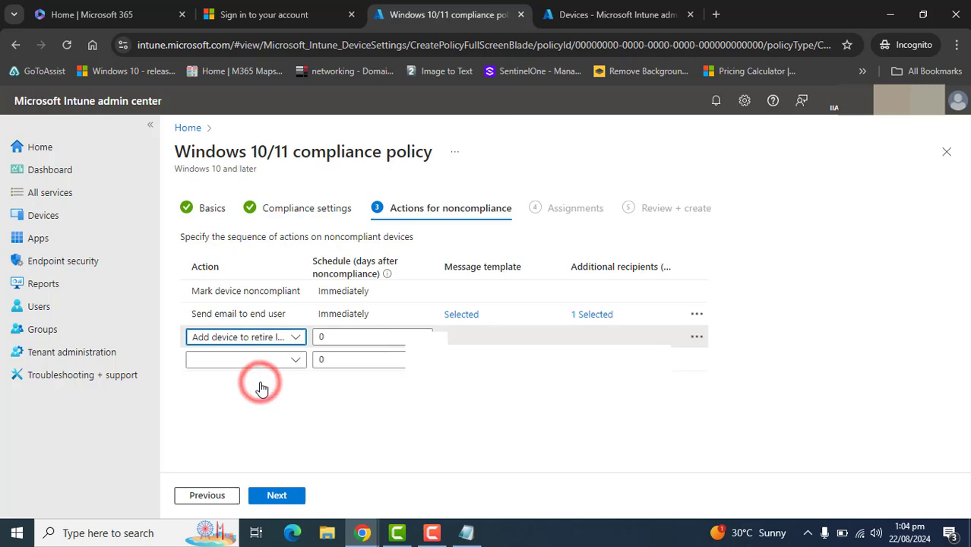
click(329, 339)
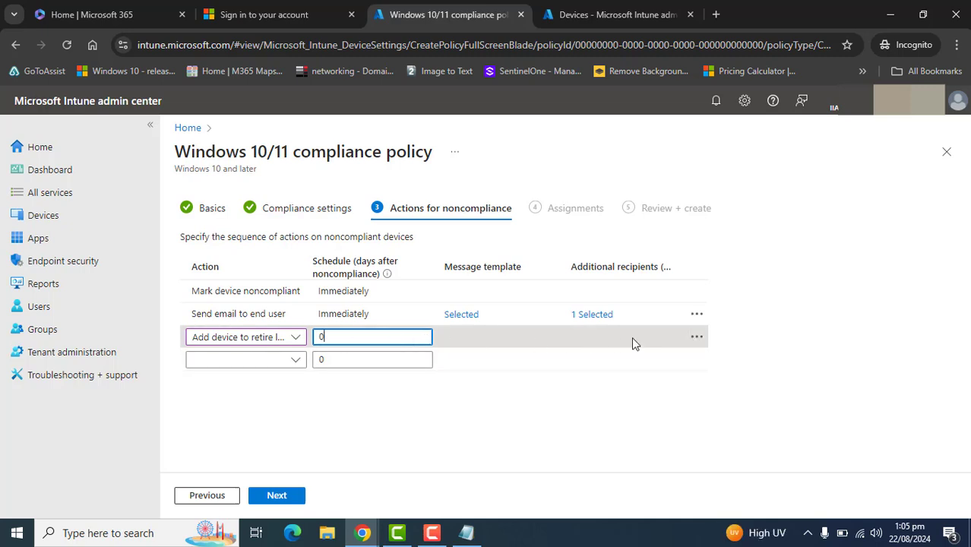
click(694, 341)
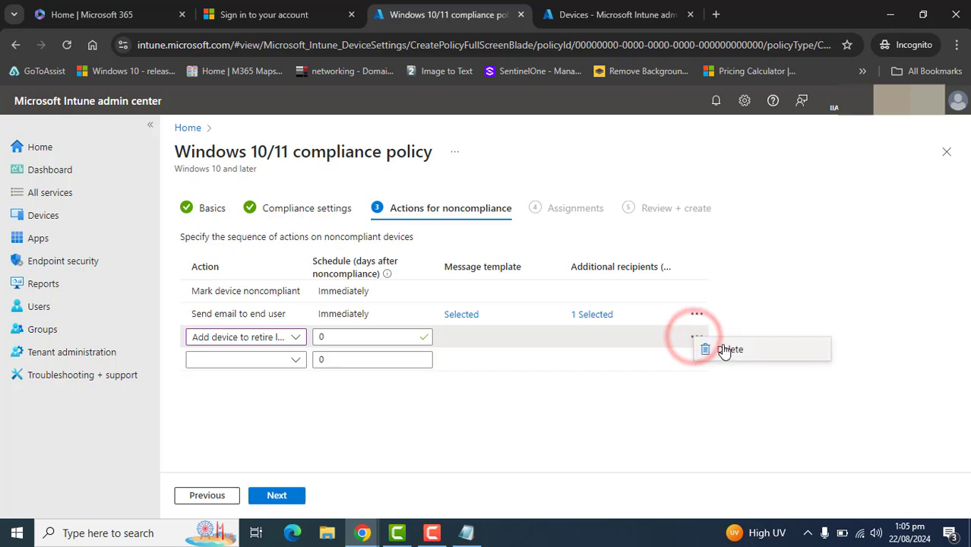
click(718, 348)
click(340, 421)
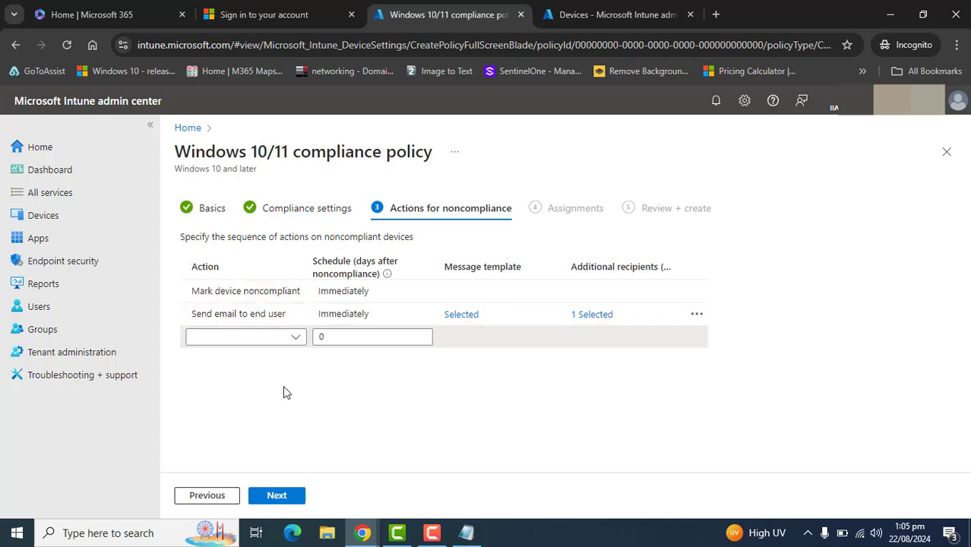
Continue to Assignments and include all users and all devices
click(277, 495)
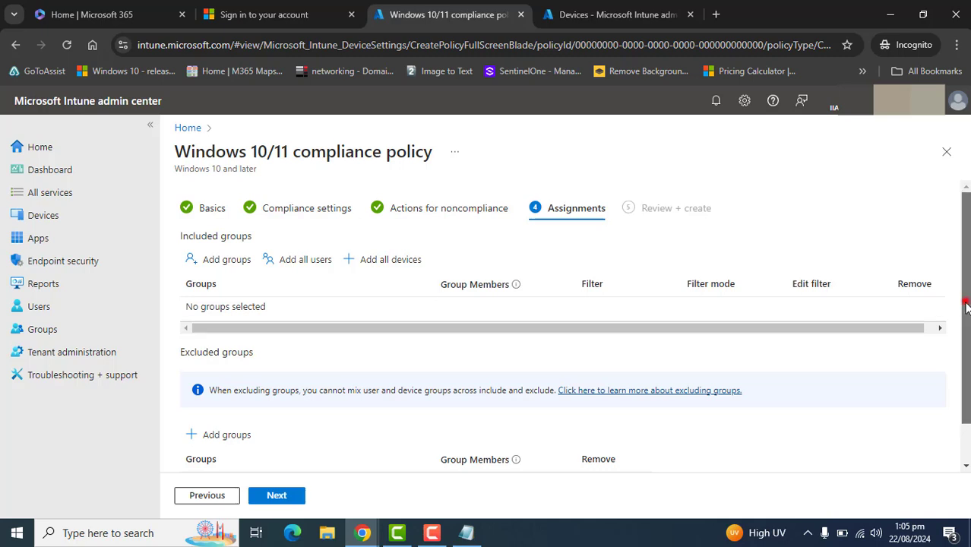
drag(963, 302, 966, 309)
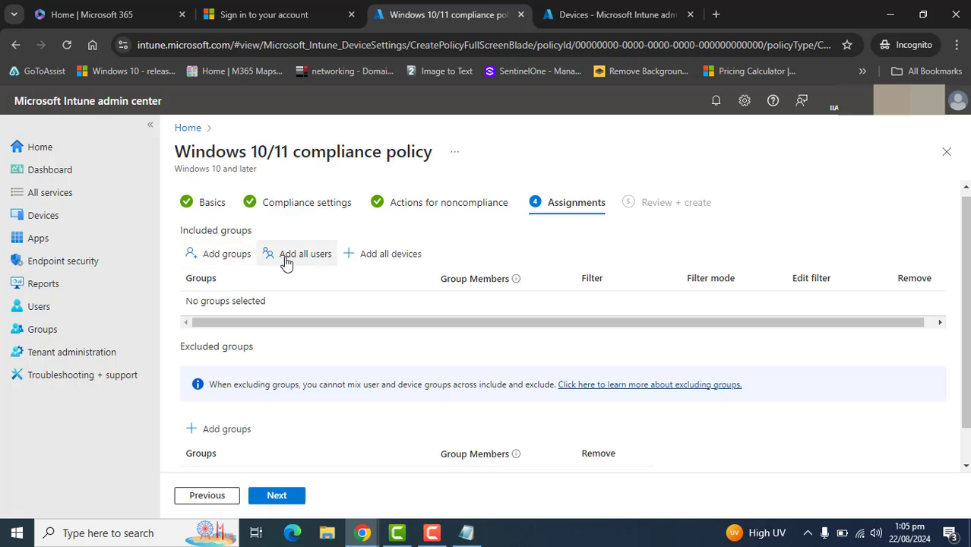
drag(965, 340, 967, 388)
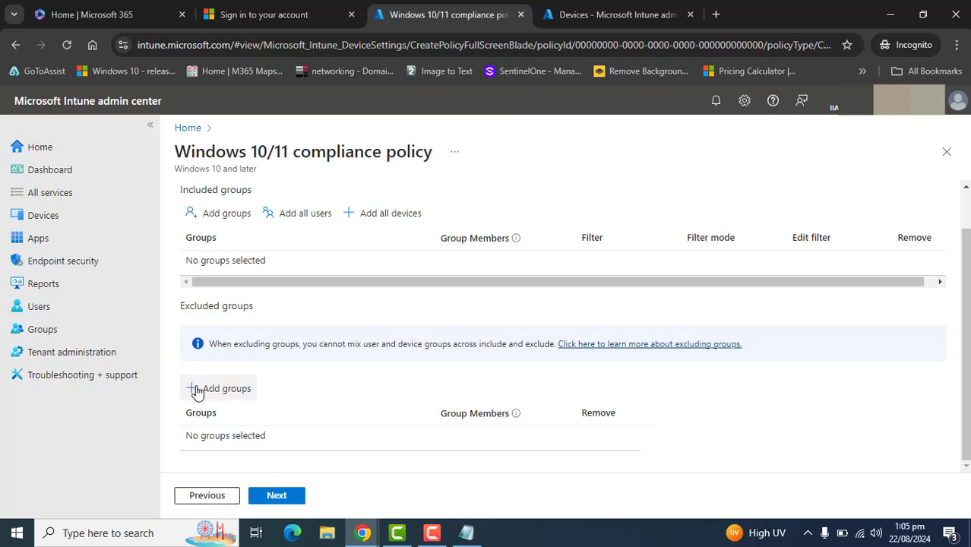
drag(964, 386, 963, 351)
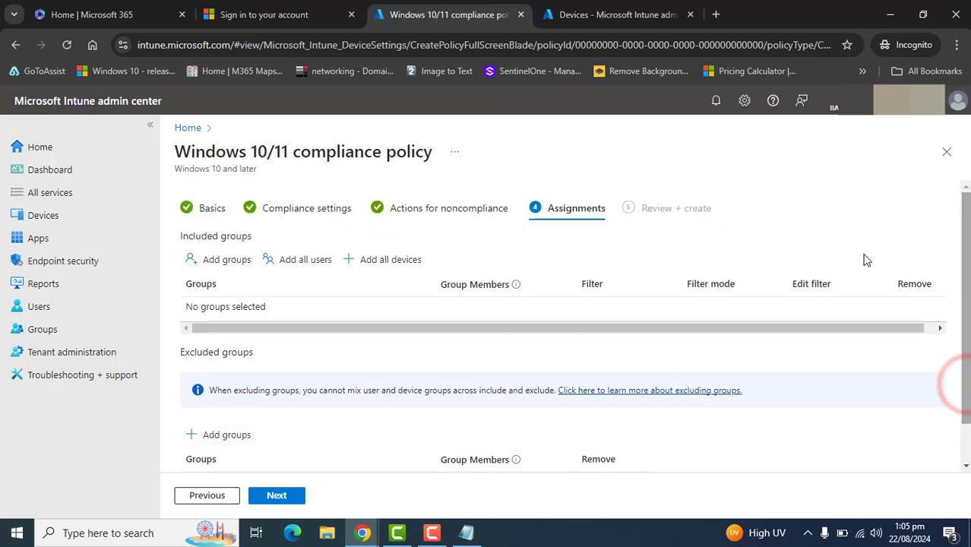
click(316, 261)
click(372, 260)
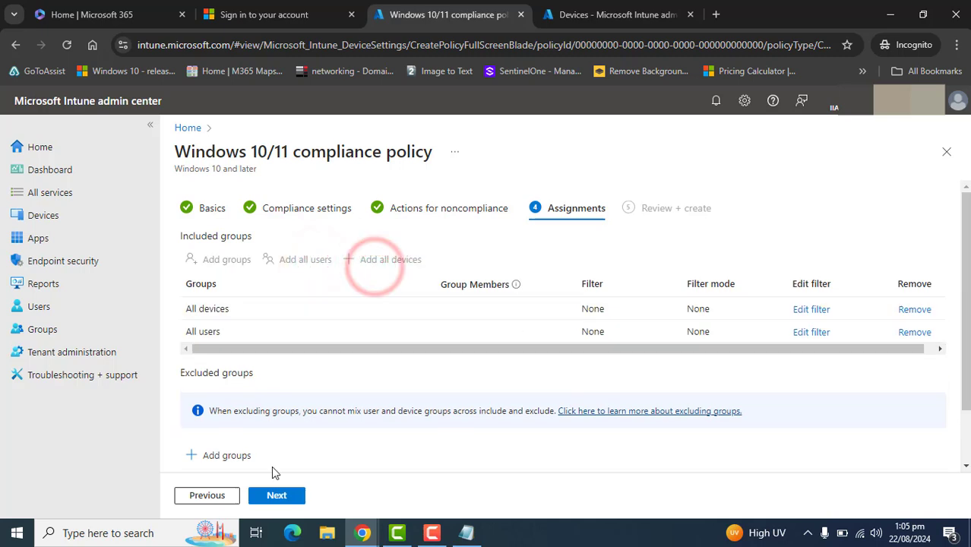
Exclude the Admin-Group group from the policy assignment
click(227, 455)
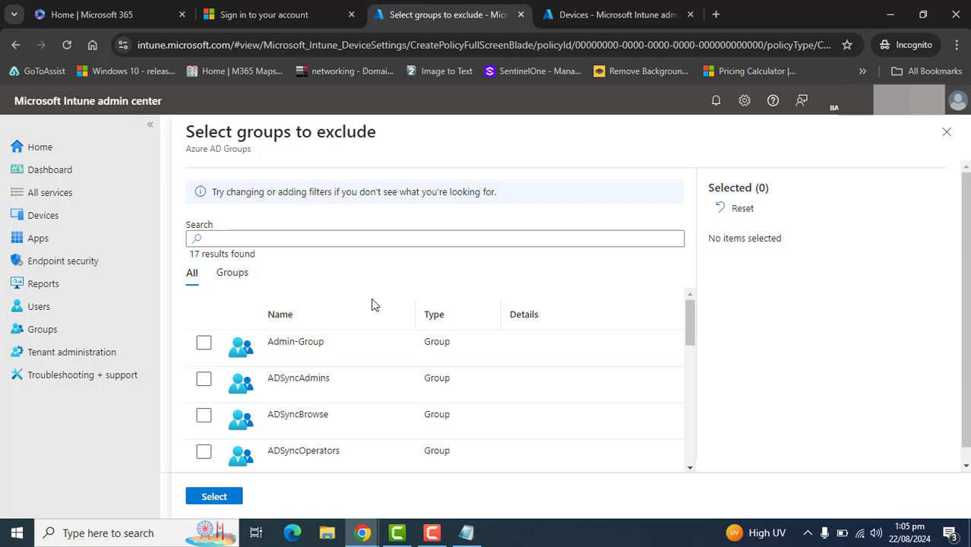
click(203, 342)
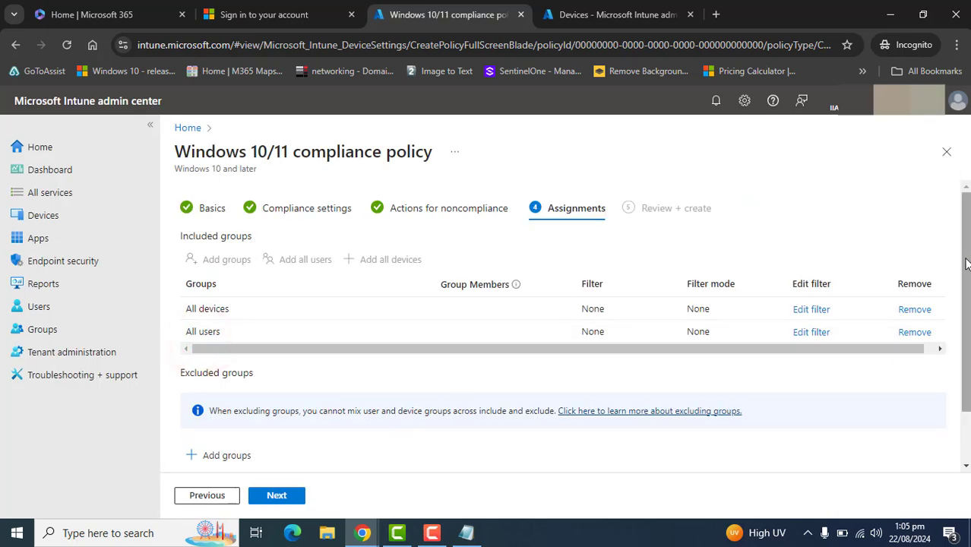
drag(966, 259, 967, 323)
click(251, 441)
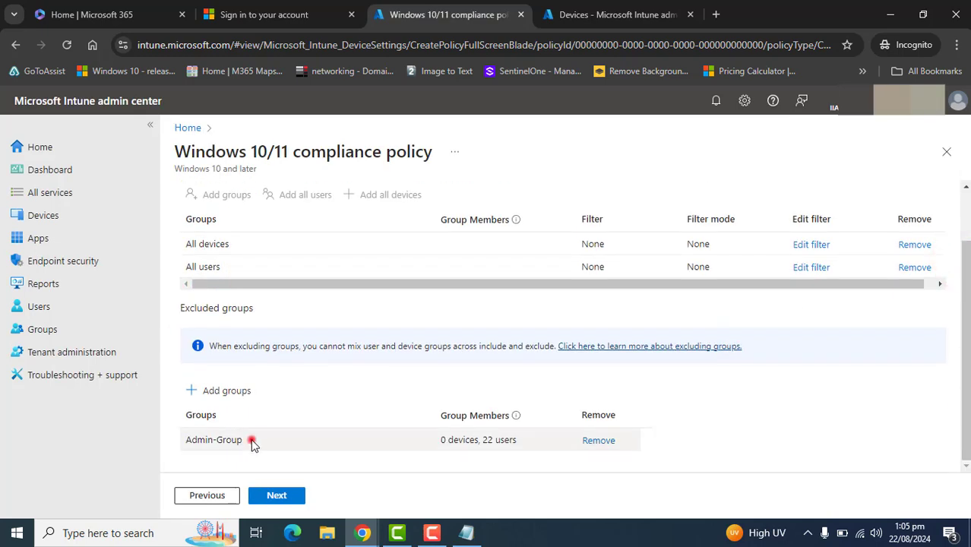
drag(252, 445, 184, 439)
drag(231, 267, 182, 242)
click(930, 416)
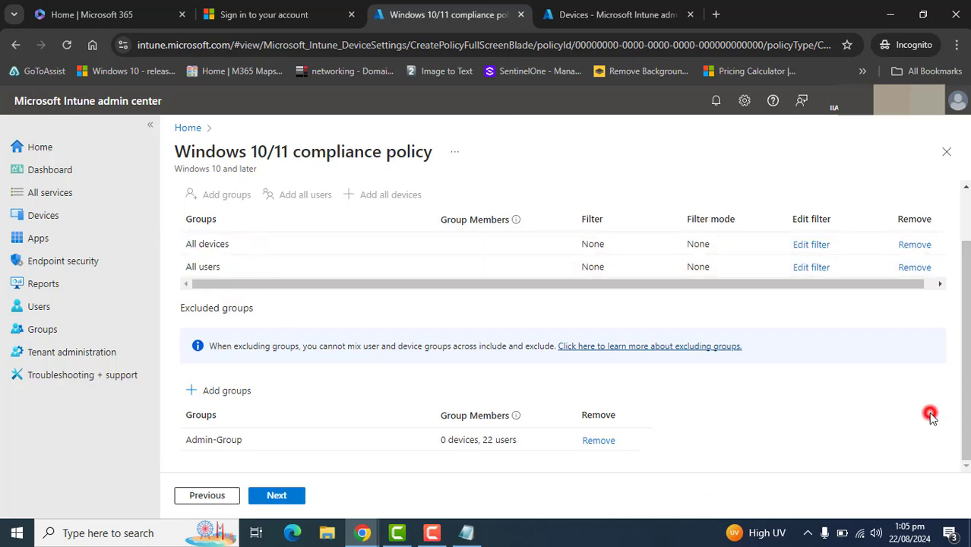
Include the Test-Win-Device group in the policy assignment, searching groups for test
drag(966, 402, 958, 327)
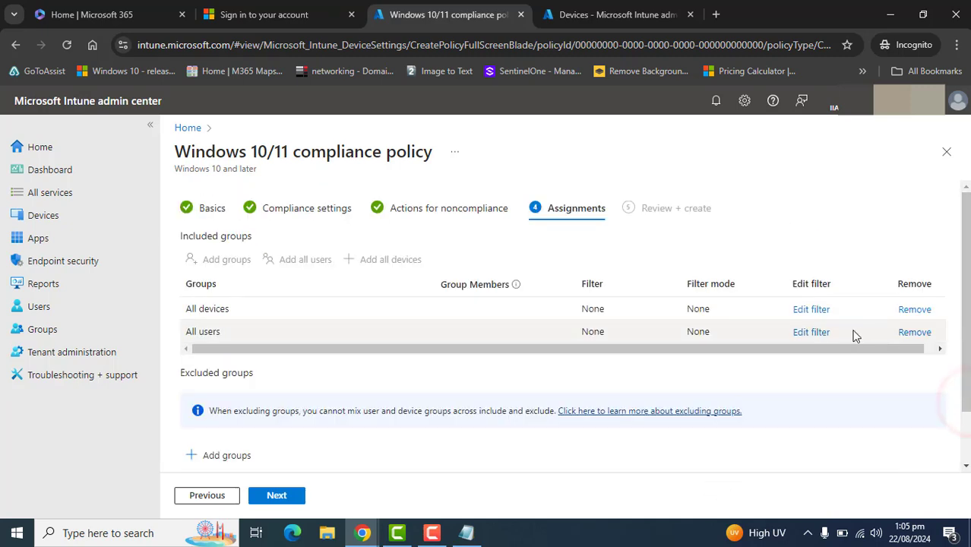
click(528, 260)
click(223, 259)
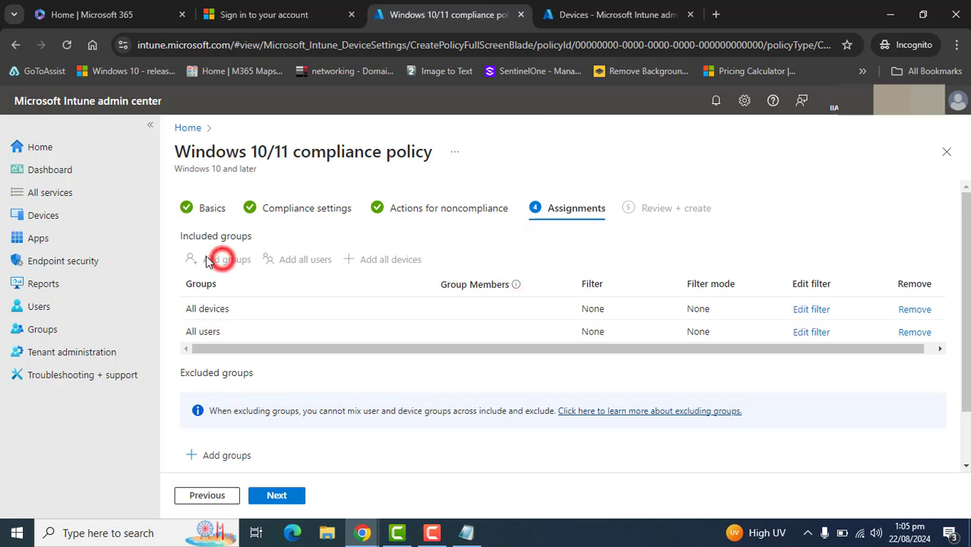
click(206, 256)
click(225, 260)
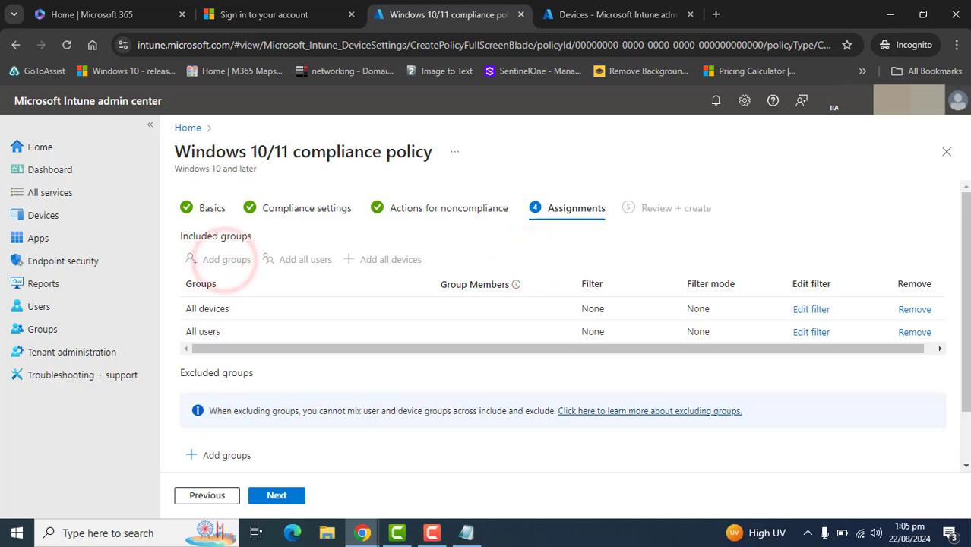
drag(966, 294, 966, 391)
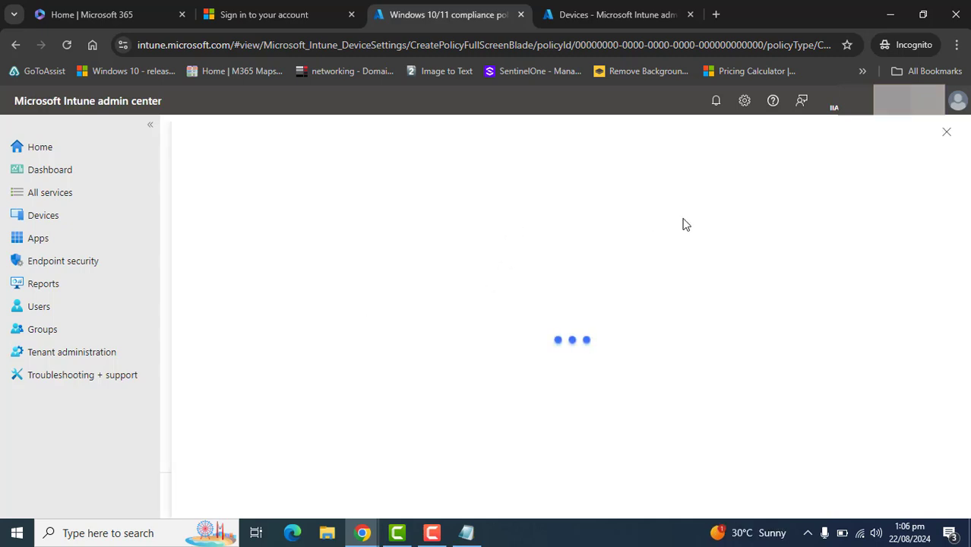
click(475, 237)
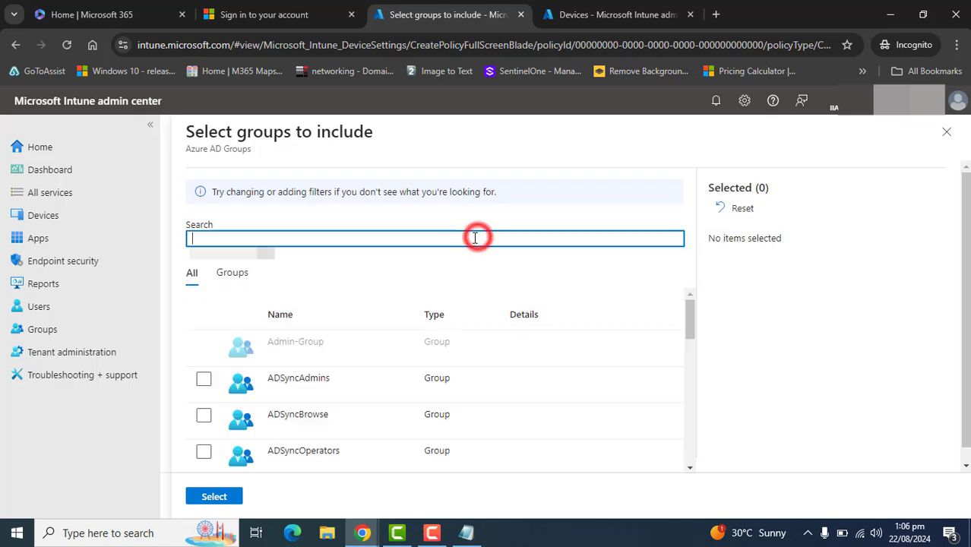
text(test)
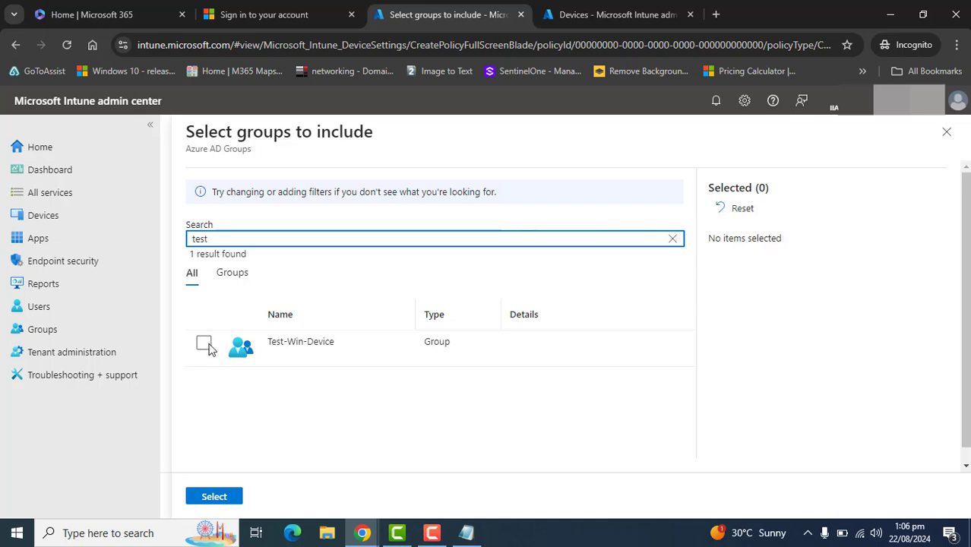
click(204, 346)
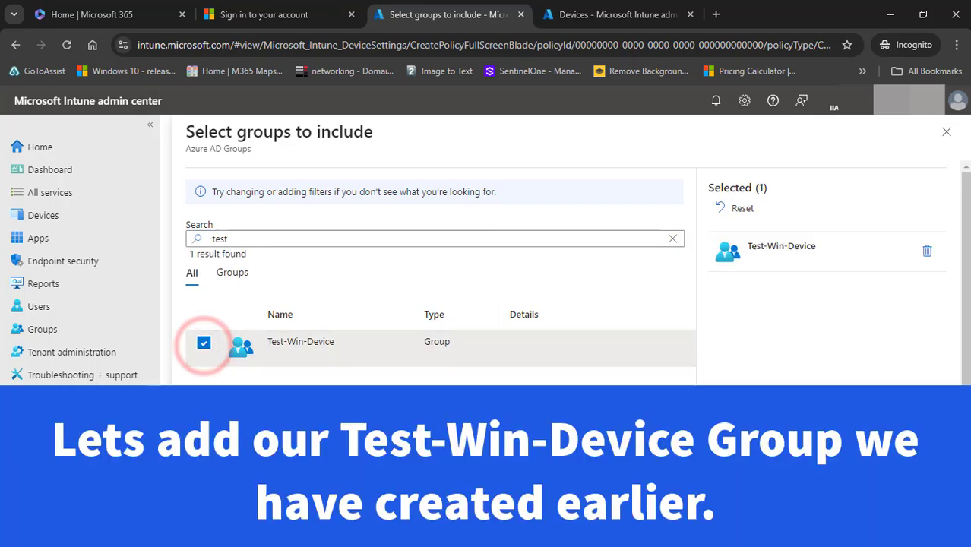
click(214, 496)
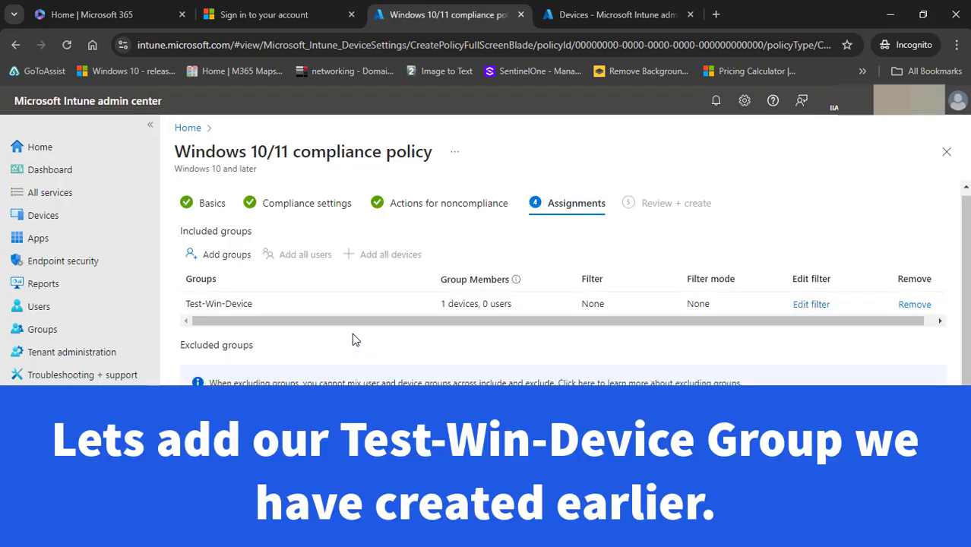
Review the included and excluded groups and continue to the Review + create page
drag(964, 221, 958, 379)
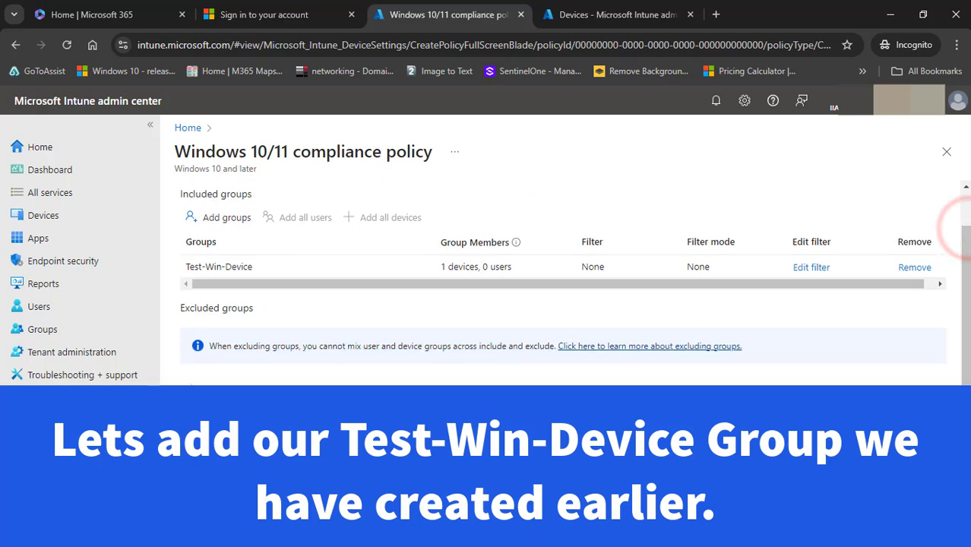
drag(177, 442, 256, 444)
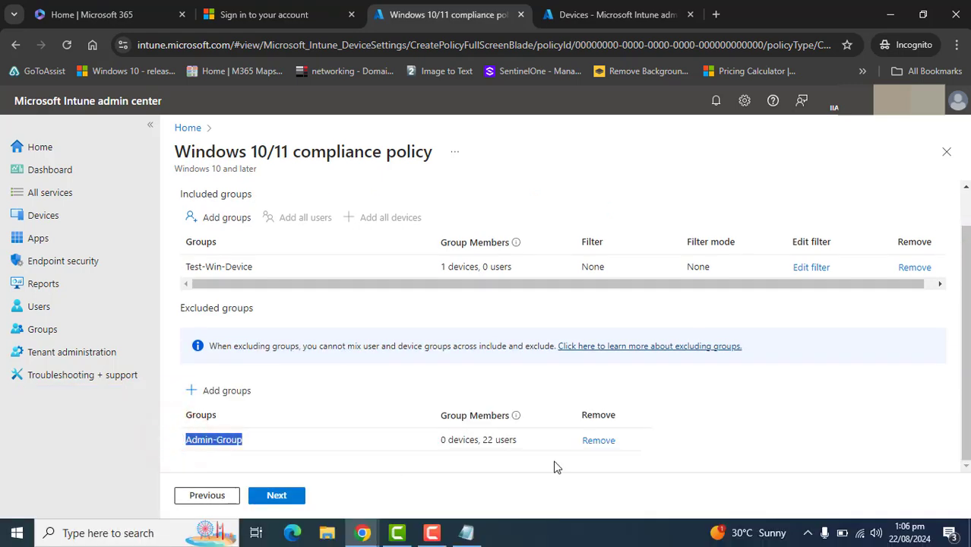
triple_click(282, 271)
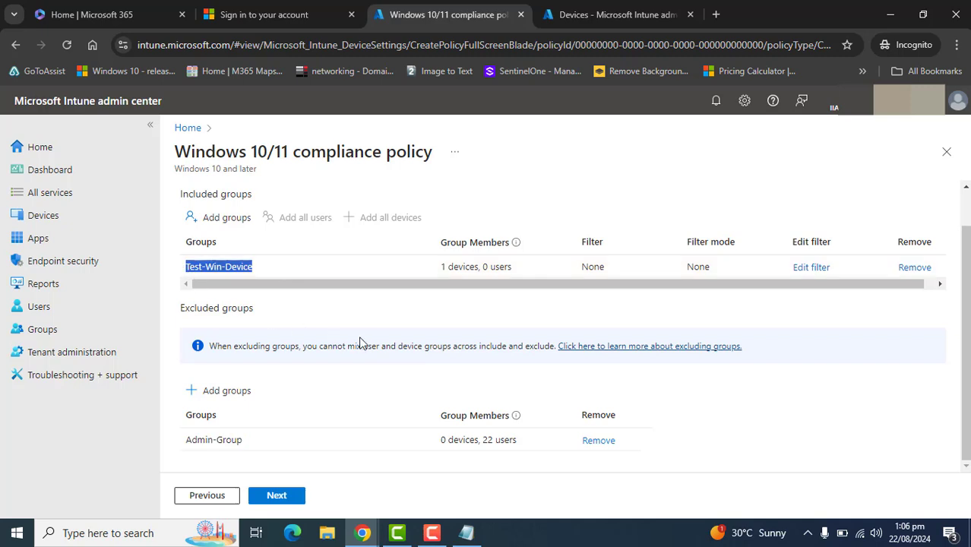
click(491, 317)
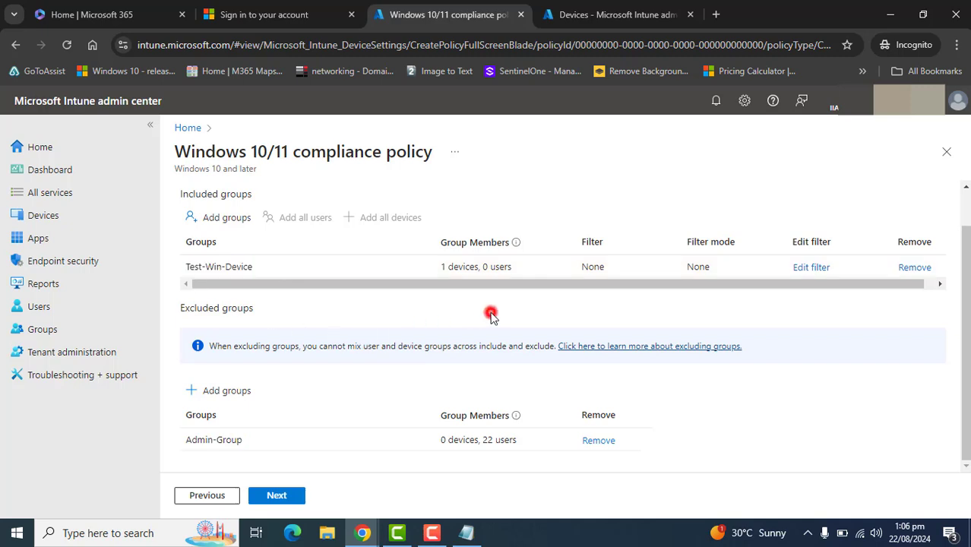
drag(438, 267, 472, 269)
click(434, 270)
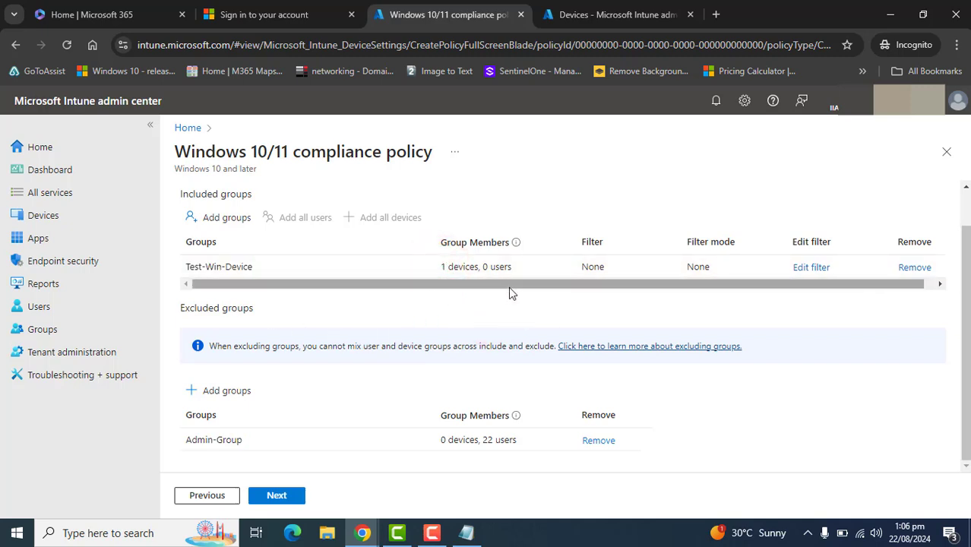
drag(966, 270, 957, 290)
click(964, 448)
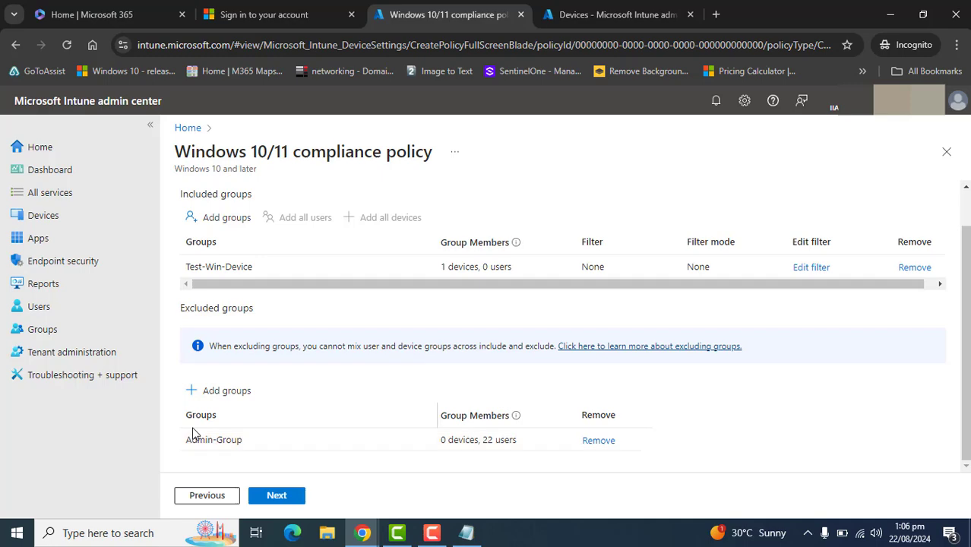
click(278, 495)
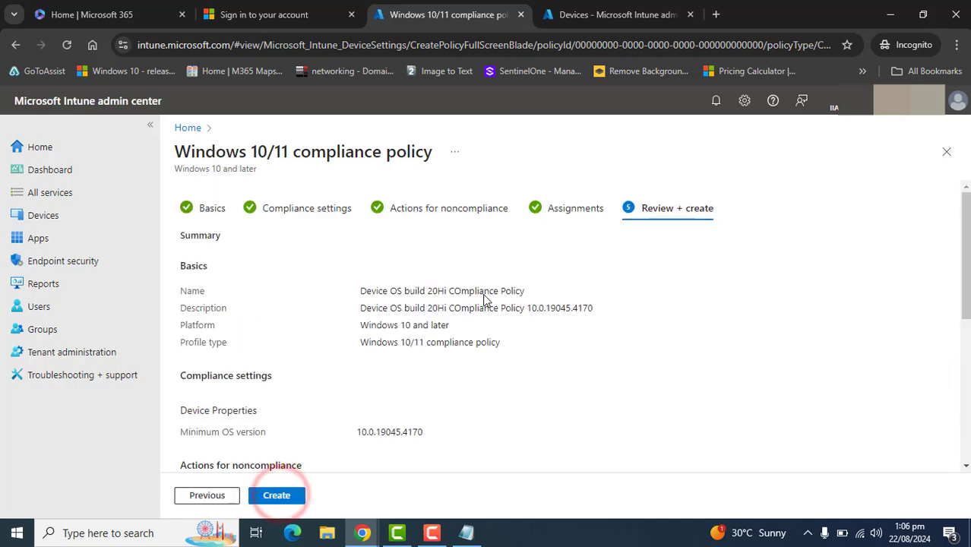
Review the policy summary and create the compliance policy
mouse_move(964, 232)
mouse_down()
mouse_move(964, 344)
mouse_move(966, 151)
mouse_move(969, 343)
mouse_move(966, 228)
mouse_up()
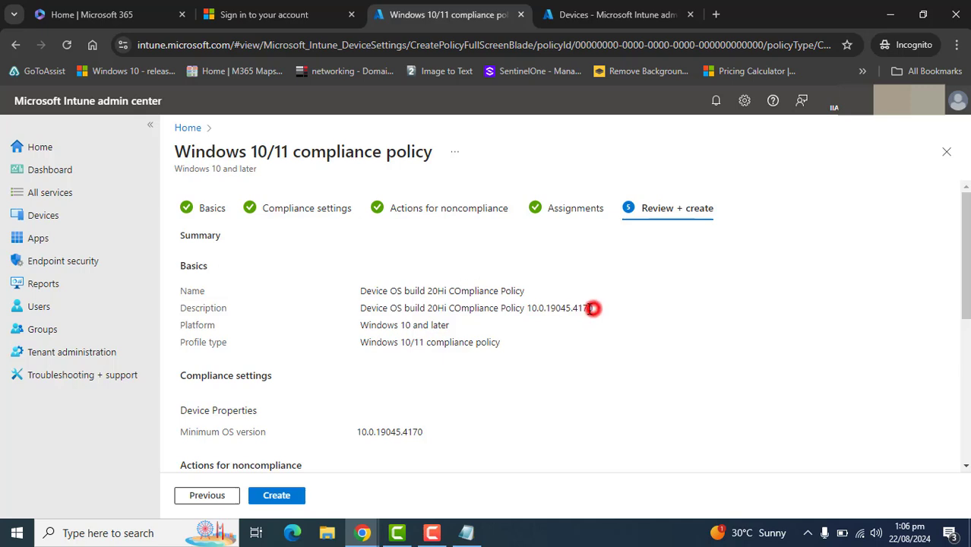
mouse_move(592, 307)
mouse_down()
mouse_move(524, 307)
mouse_move(598, 314)
mouse_up()
click(609, 327)
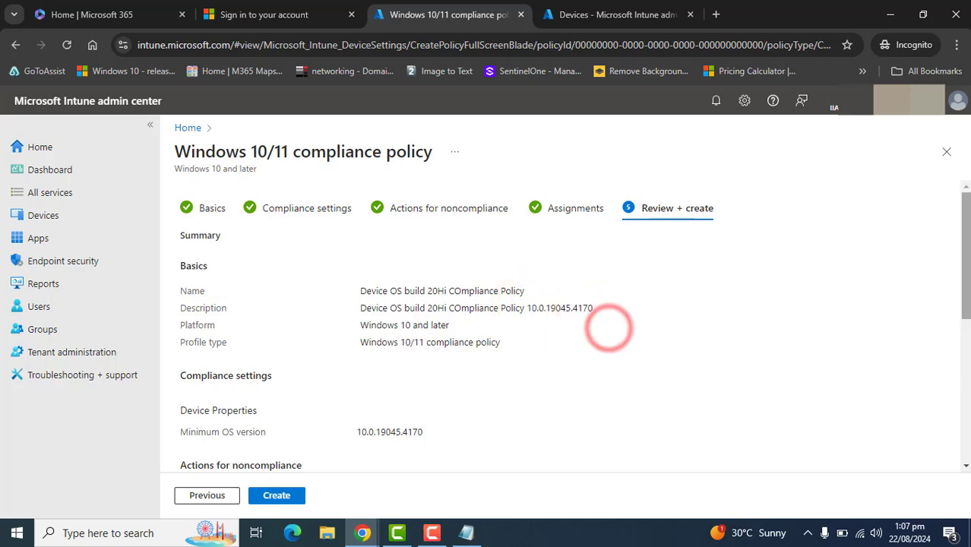
drag(964, 251, 953, 496)
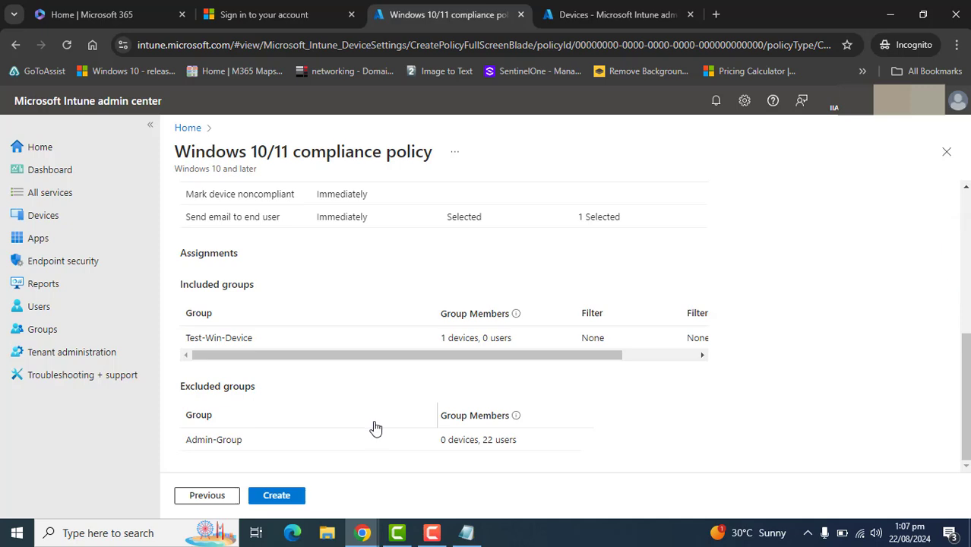
scroll(642, 316, up, 10)
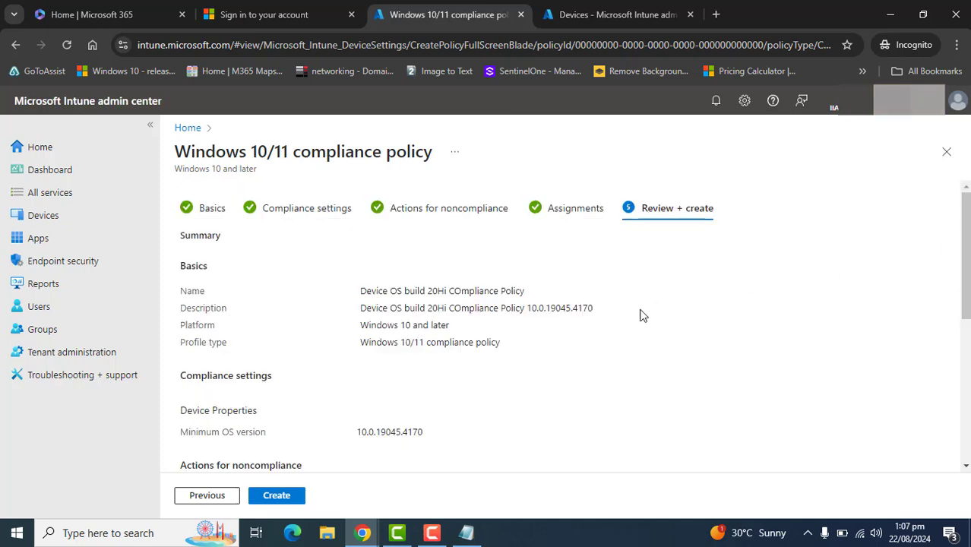
double_click(591, 310)
click(875, 331)
drag(965, 262, 964, 456)
click(294, 495)
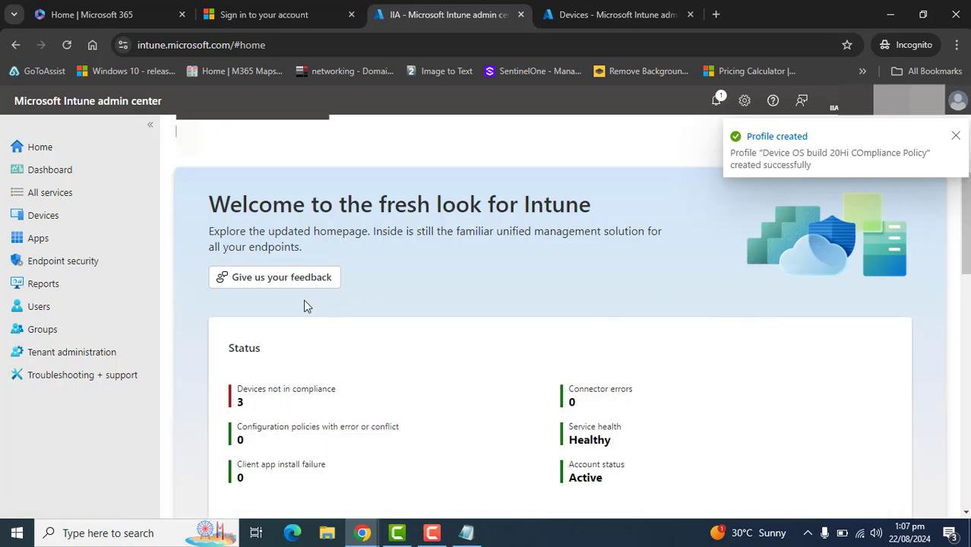
Open the Device OS build 20Hi COmpliance Policy from the device compliance policies list
click(838, 158)
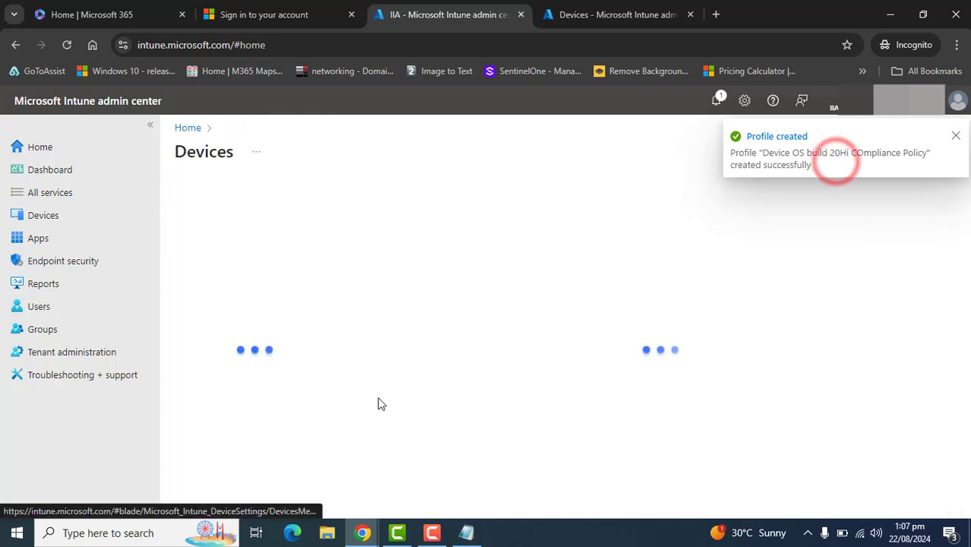
drag(340, 330, 341, 381)
click(264, 403)
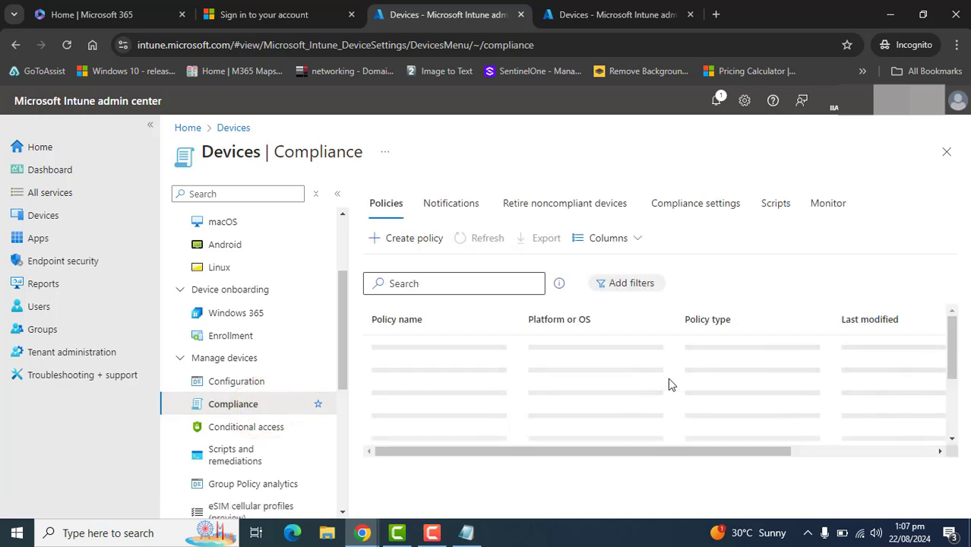
click(520, 343)
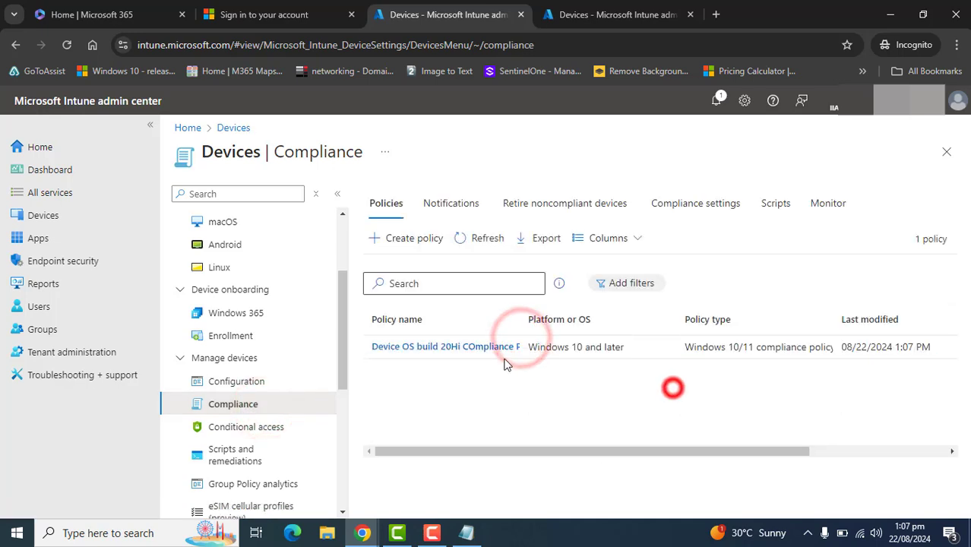
click(477, 347)
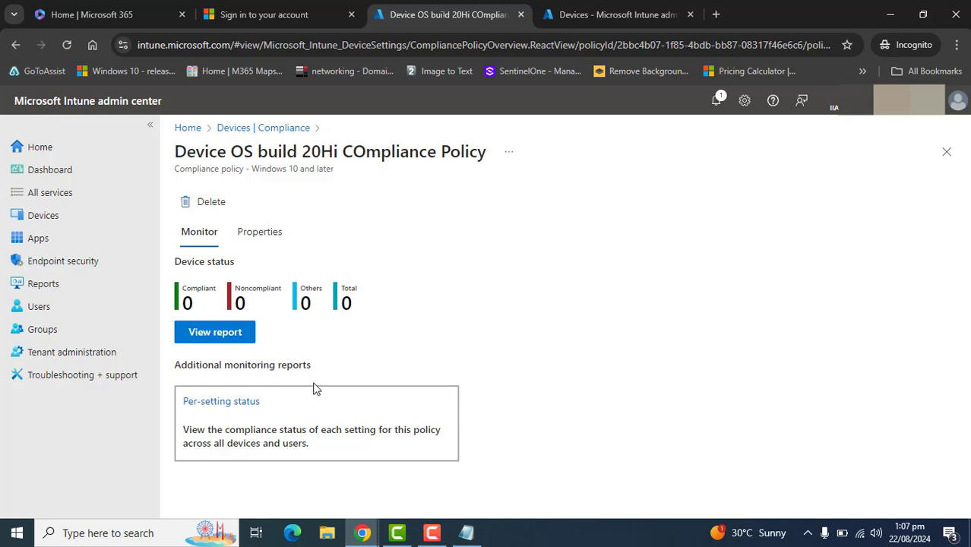
Export the policy's device status report and save the zip file to the Desktop
click(198, 339)
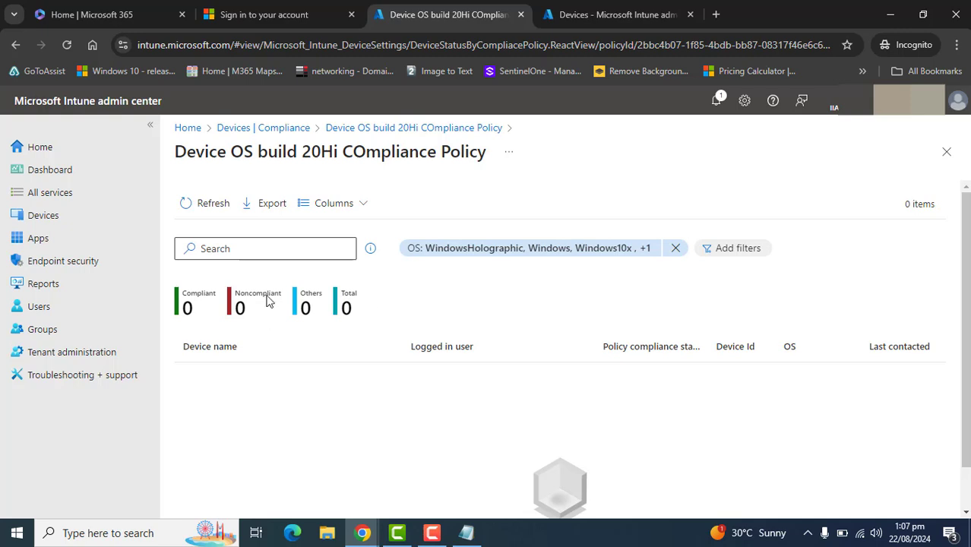
click(15, 44)
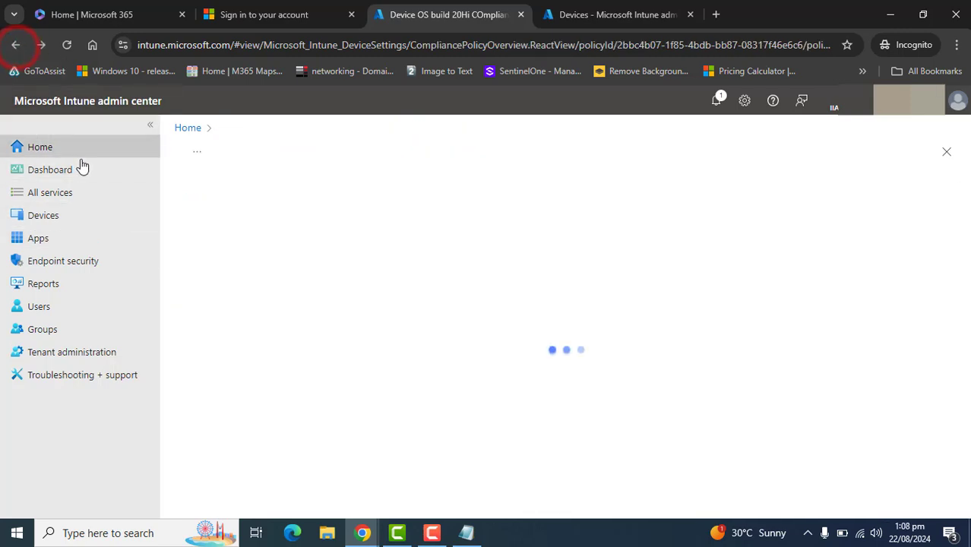
click(268, 205)
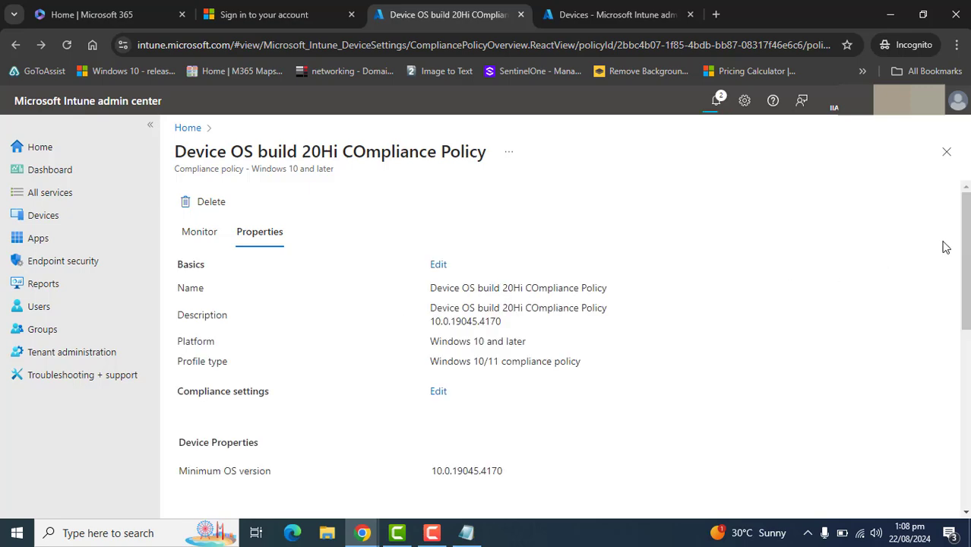
drag(964, 252, 966, 436)
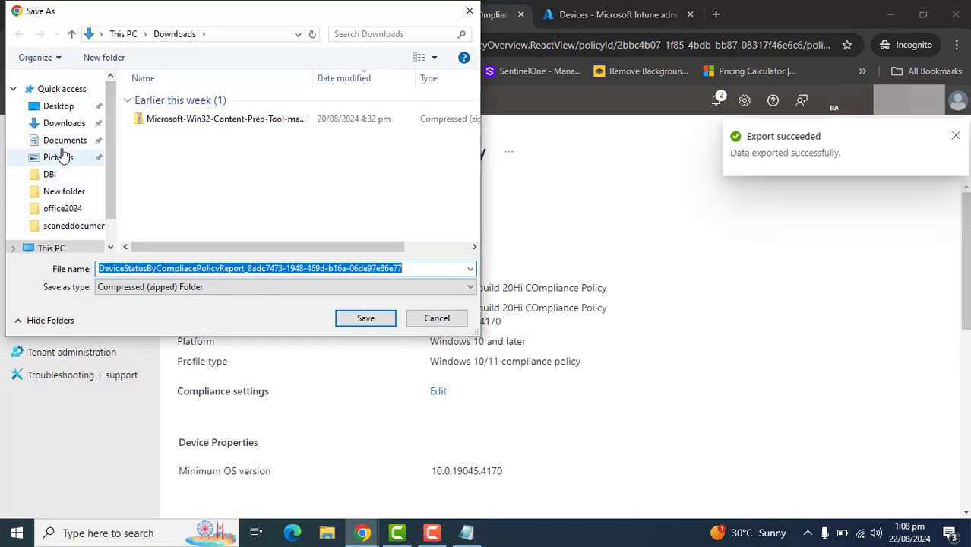
click(65, 106)
click(350, 318)
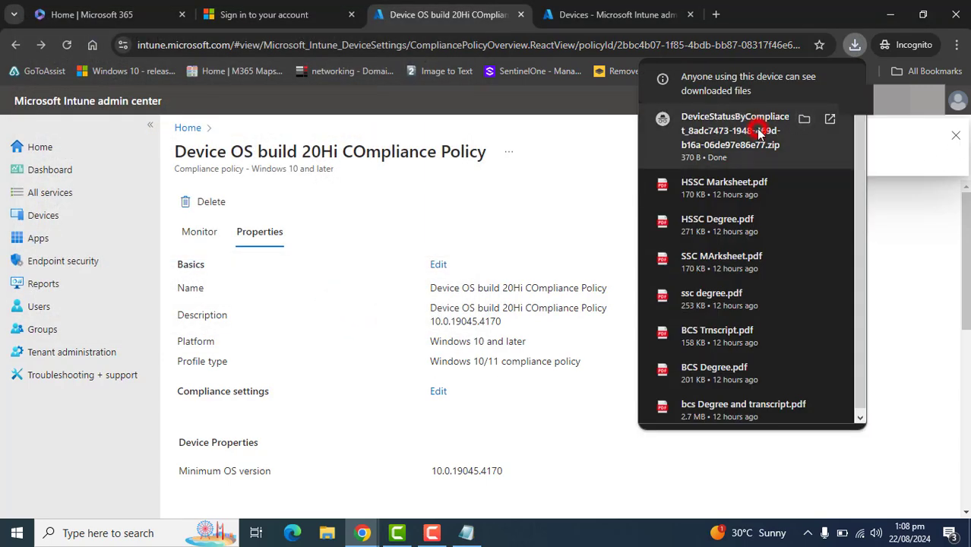
Open the exported report's CSV file in Excel to examine its columns, then close the windows
click(763, 129)
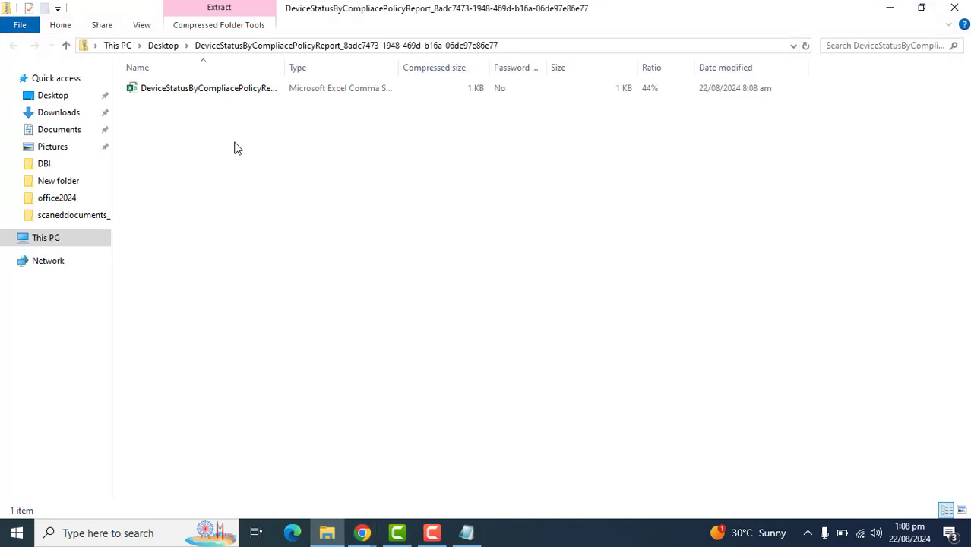
click(206, 89)
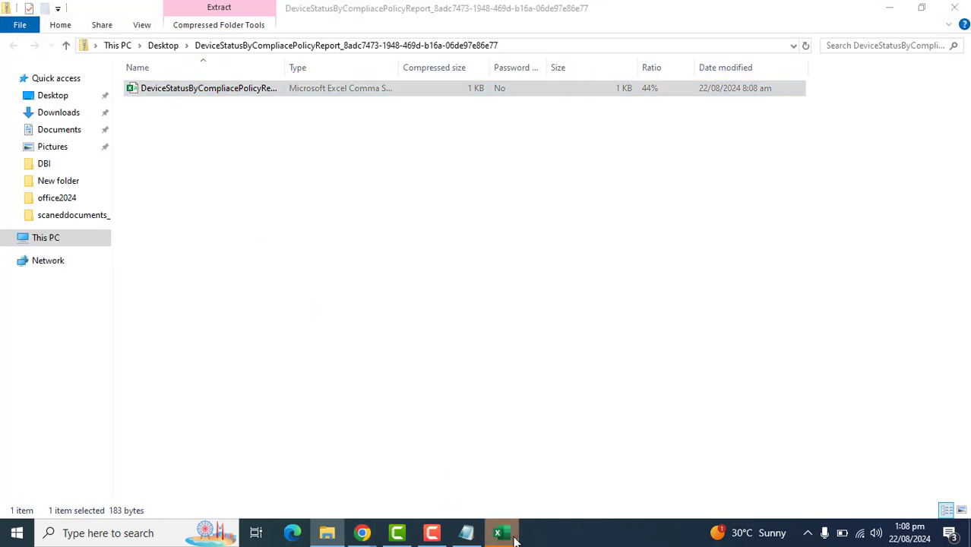
click(513, 536)
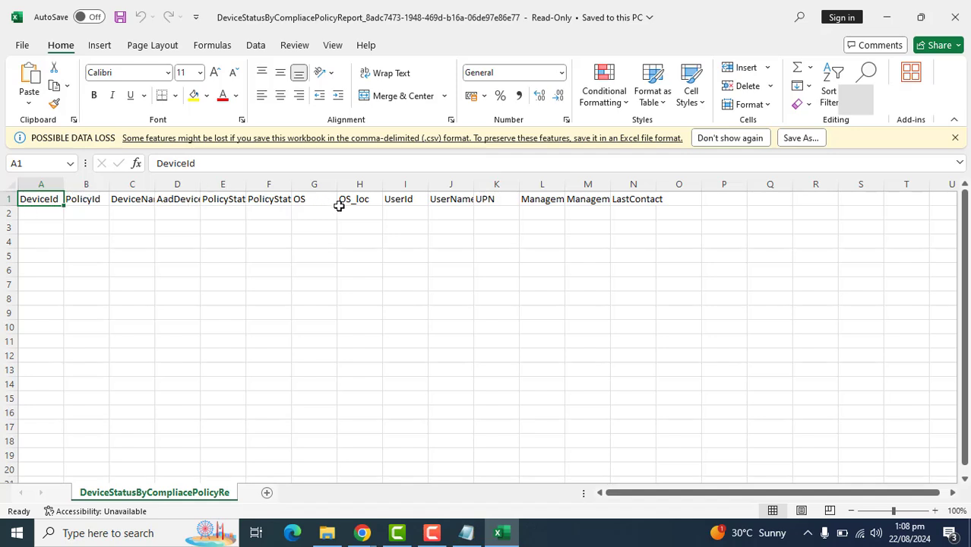
drag(701, 195, 12, 183)
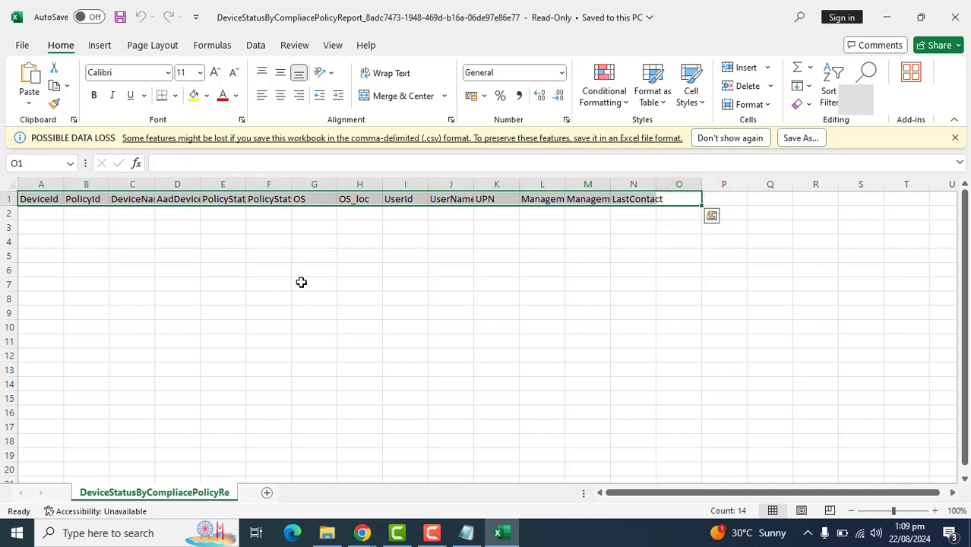
click(890, 14)
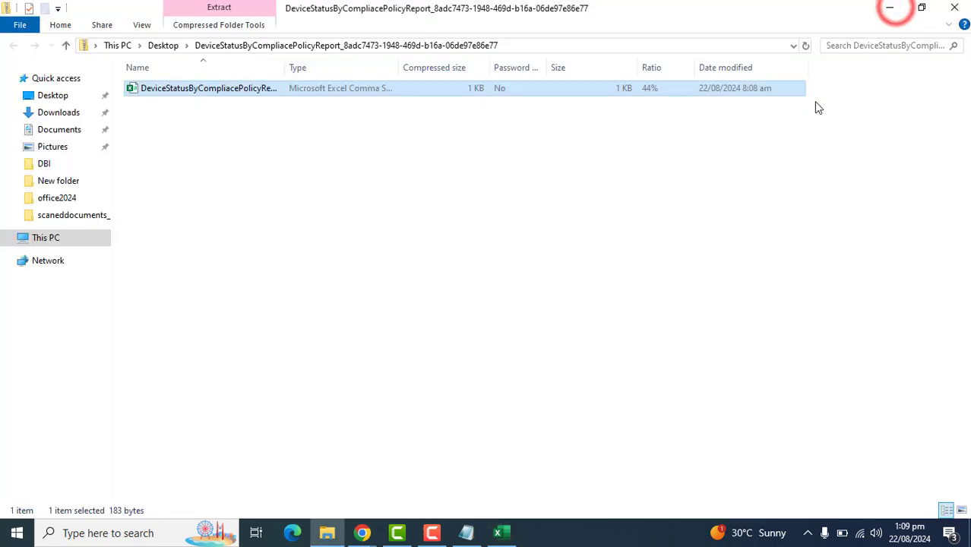
click(960, 6)
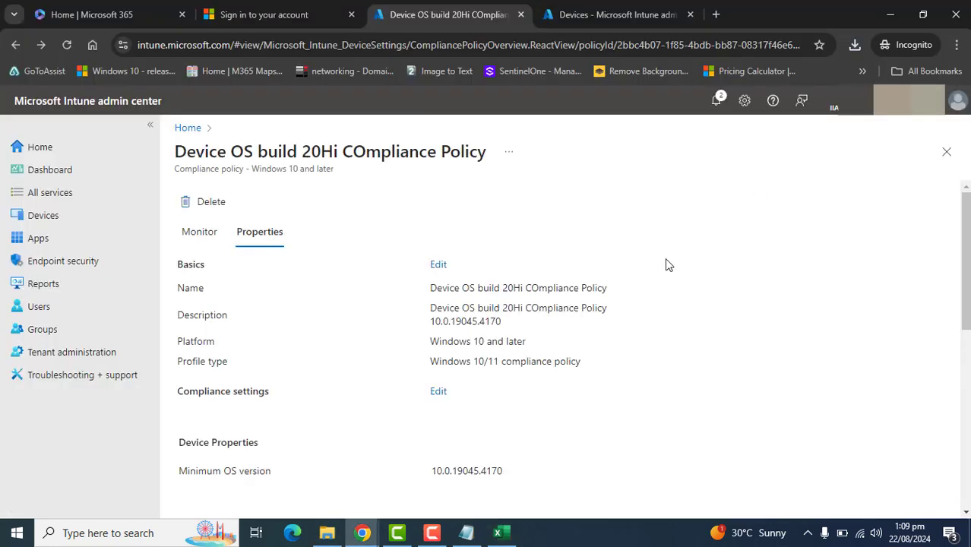
click(640, 365)
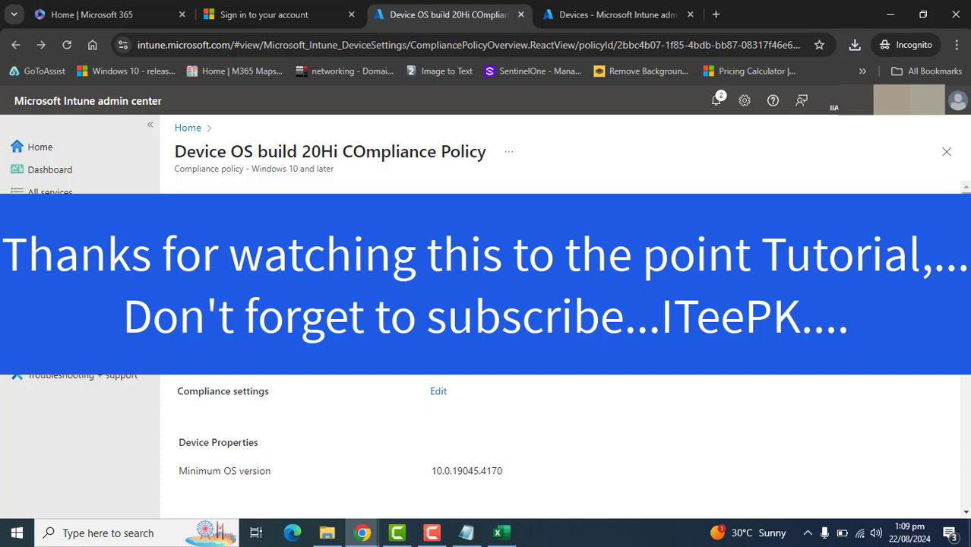
scroll(562, 349, down, 2)
scroll(685, 509, down, 5)
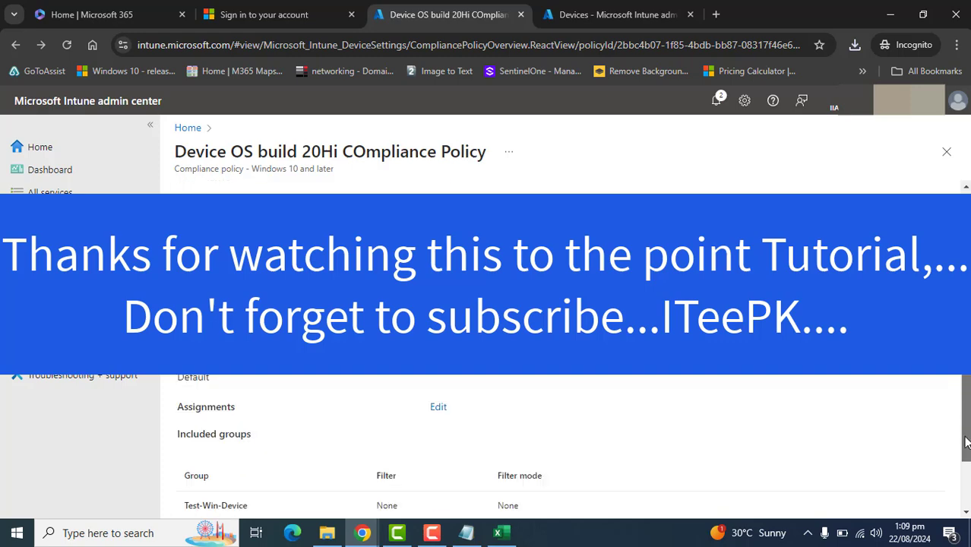
click(442, 536)
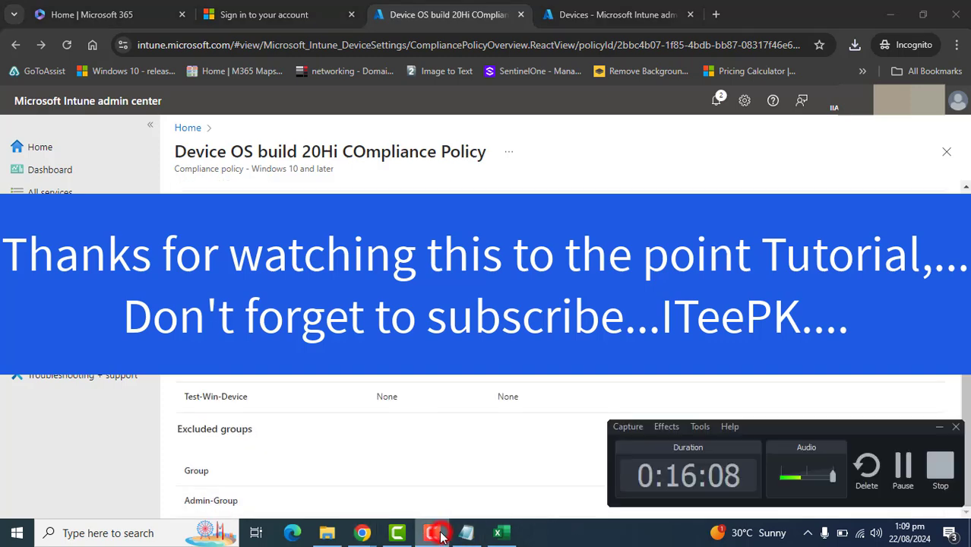
click(940, 465)
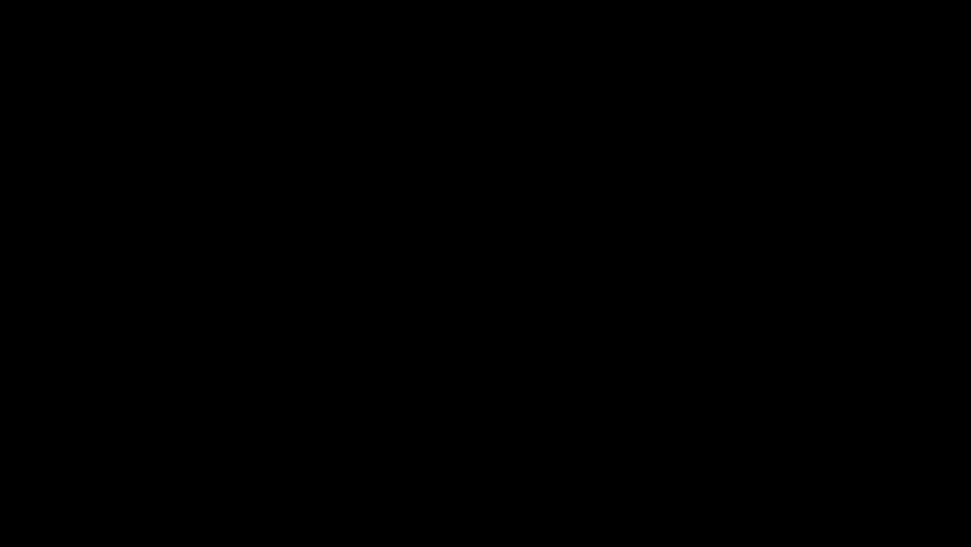